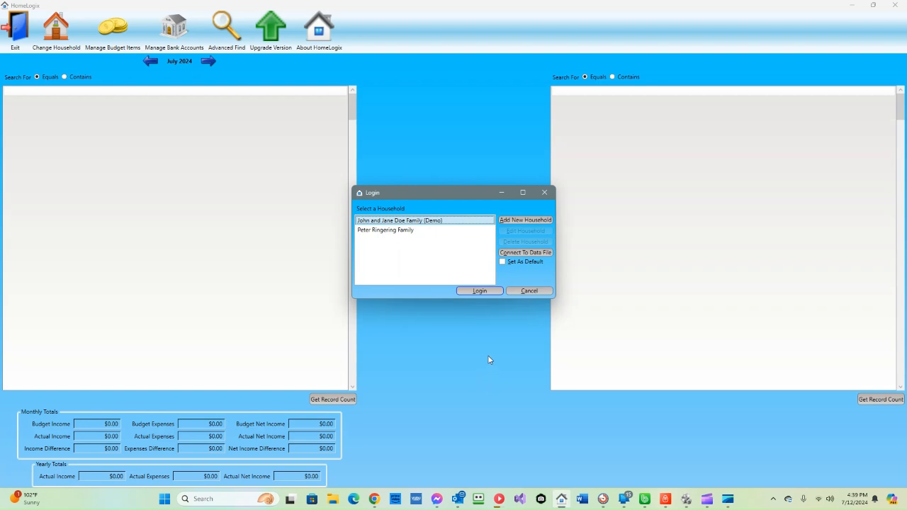
Add a new Sqlite household named My Household and log in to it
click(514, 222)
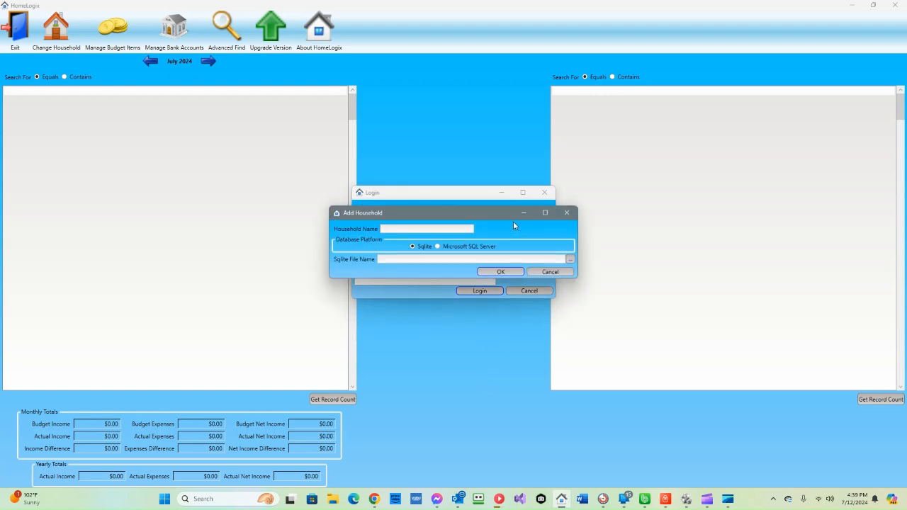
text(My Ho)
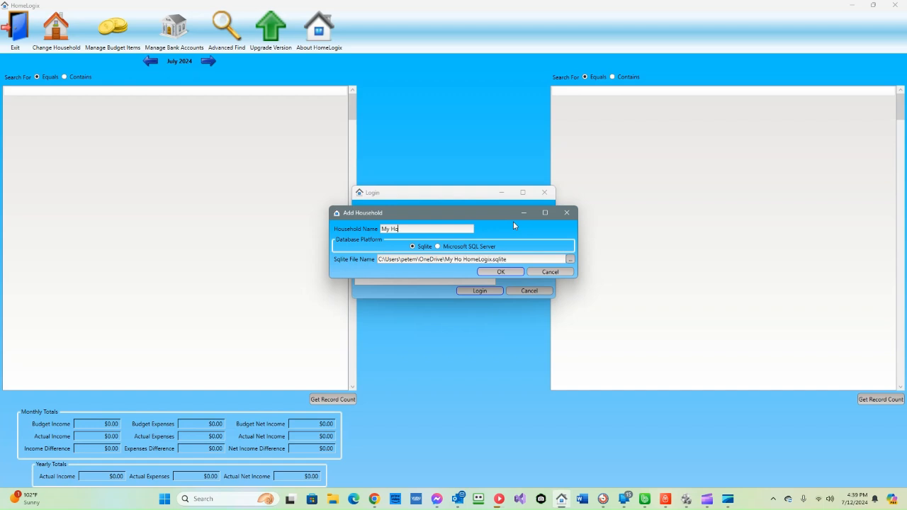
text(usehold)
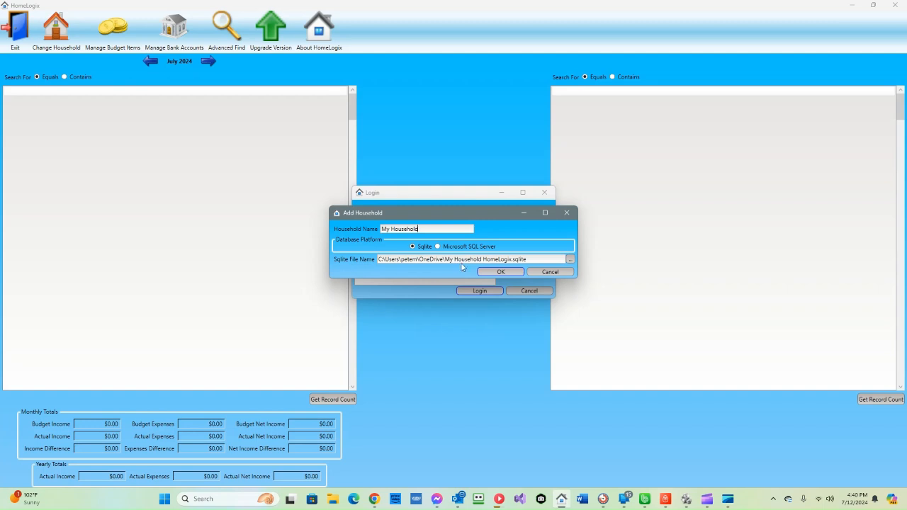
click(499, 272)
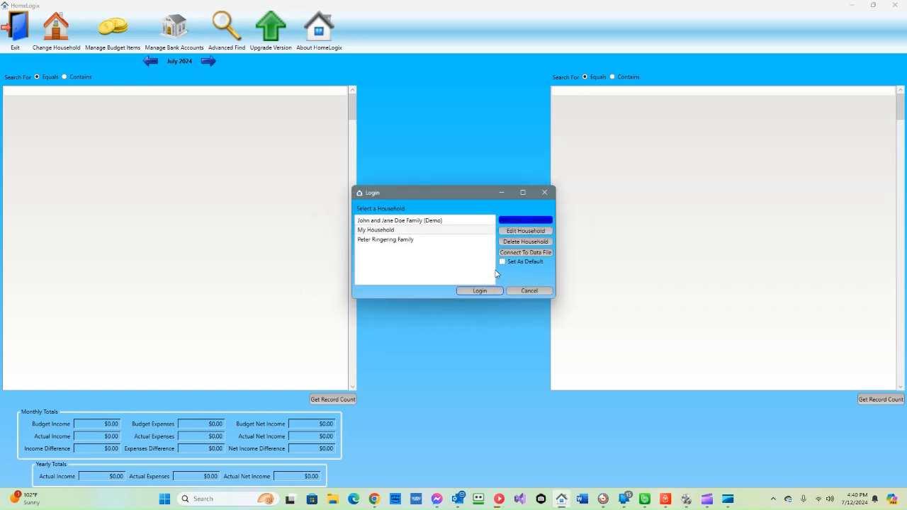
click(422, 231)
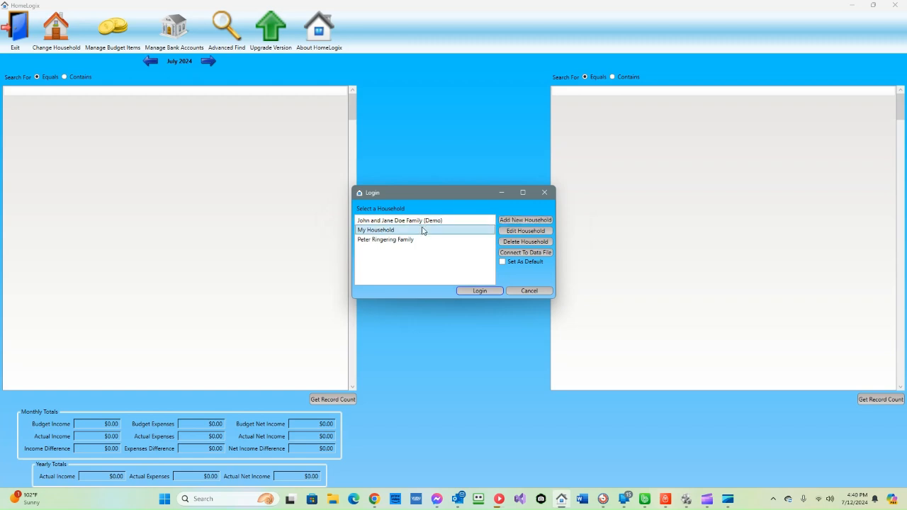
click(480, 291)
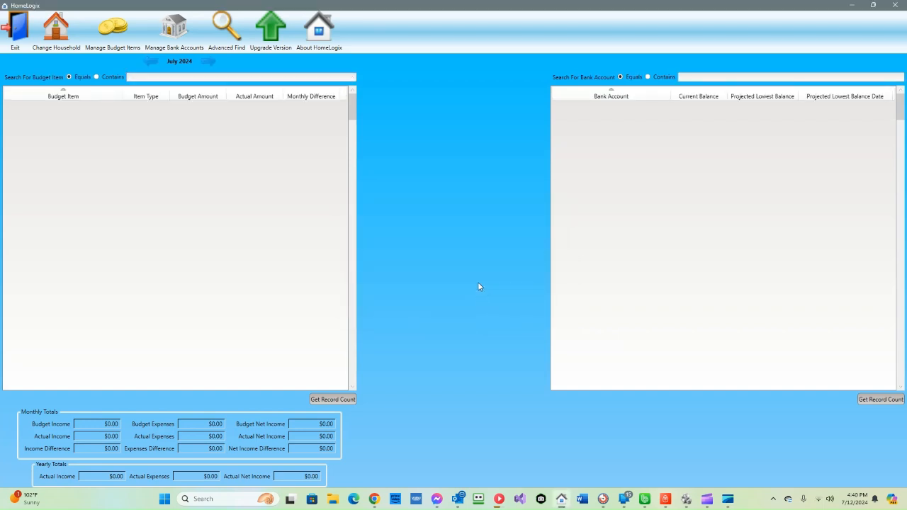
Create a bank account named Checking with a balance of $1,000 and save it
click(173, 44)
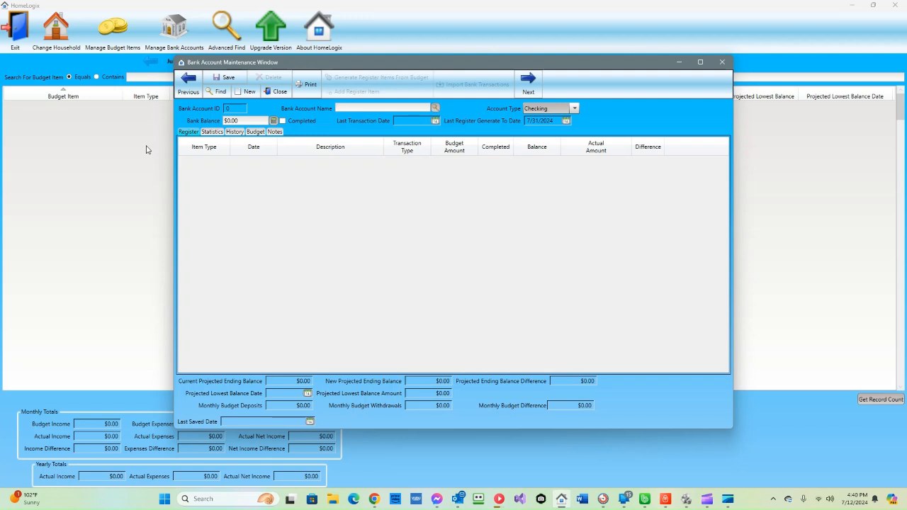
text(Checking)
key(Tab)
key(Tab)
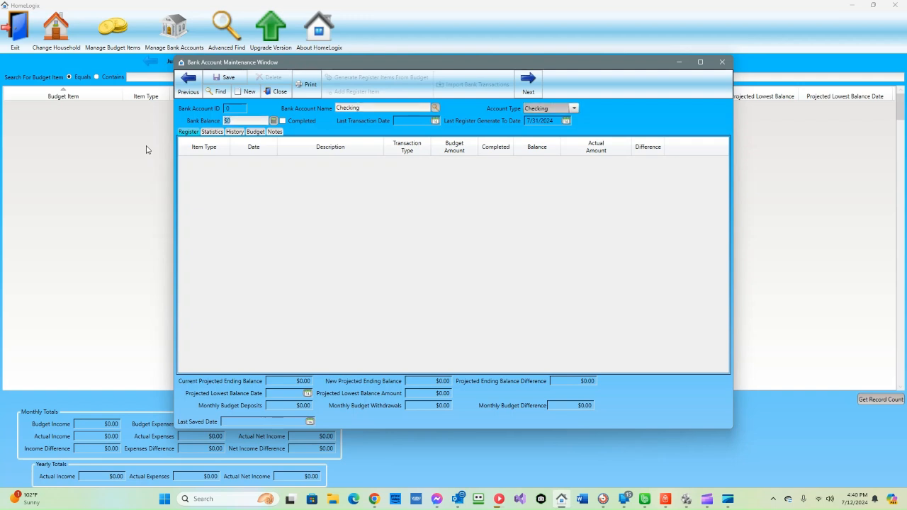
text(1000)
key(ctrl+s)
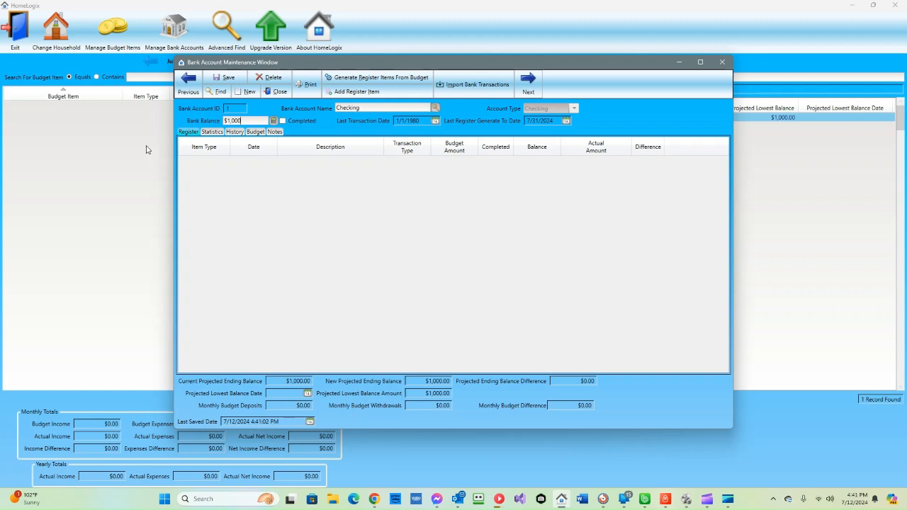
Start a new budget item for the Checking account with the description Electric Bill
key(Tab)
key(Tab)
key(Right)
key(Right)
key(Right)
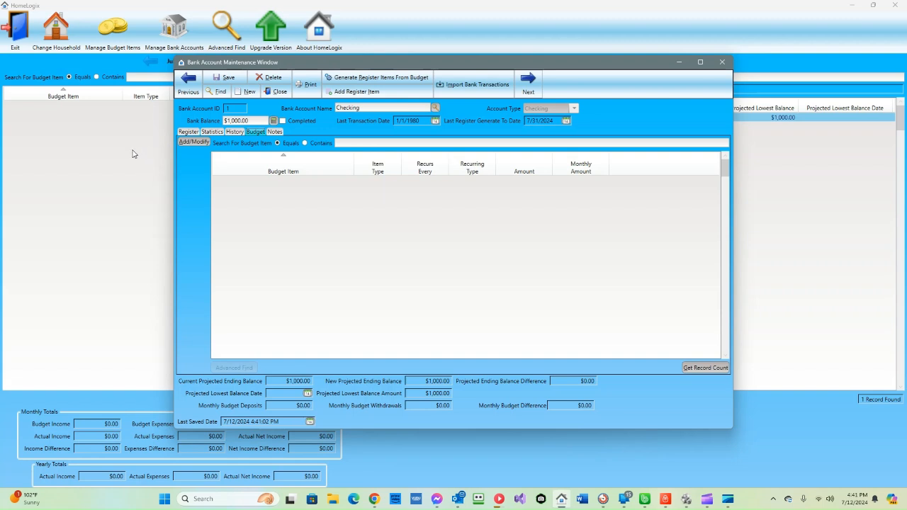
click(194, 140)
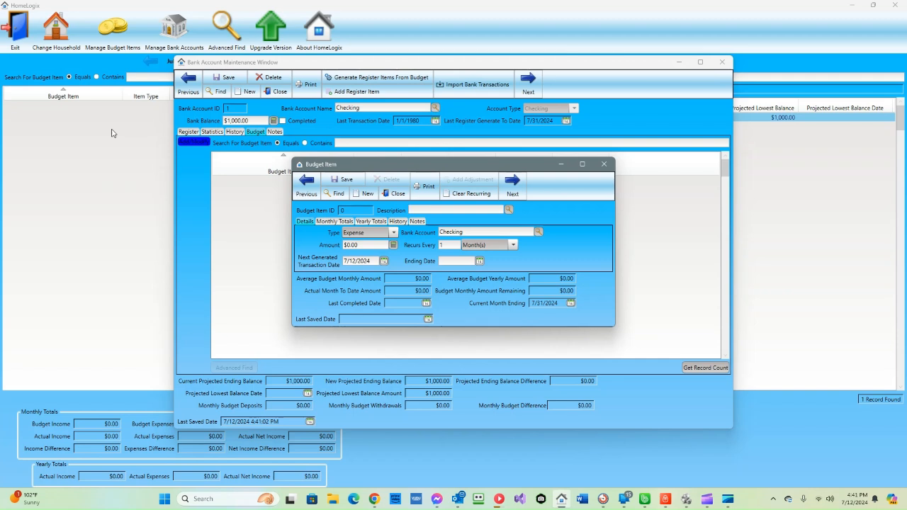
text(Electric Bill)
key(Tab)
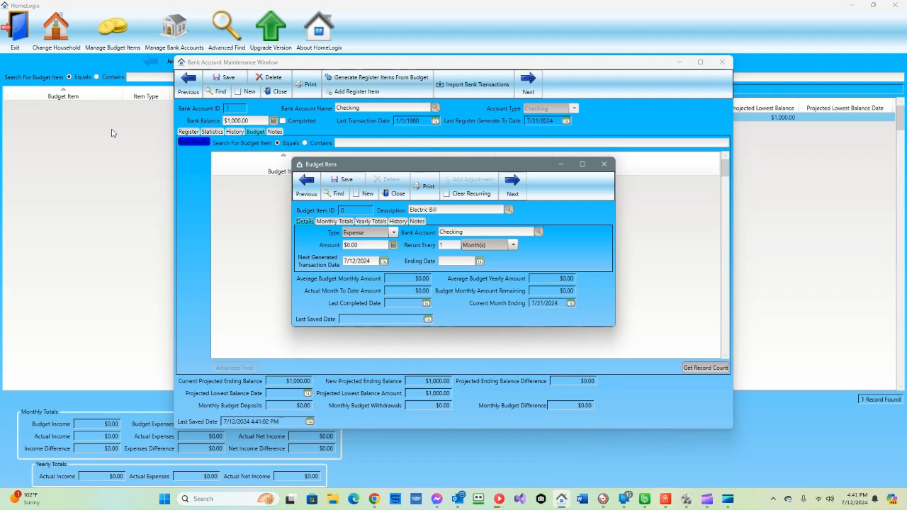
Set the Electric Bill amount to $100, keep it recurring every 1 month, and save the item
key(Tab)
key(Tab)
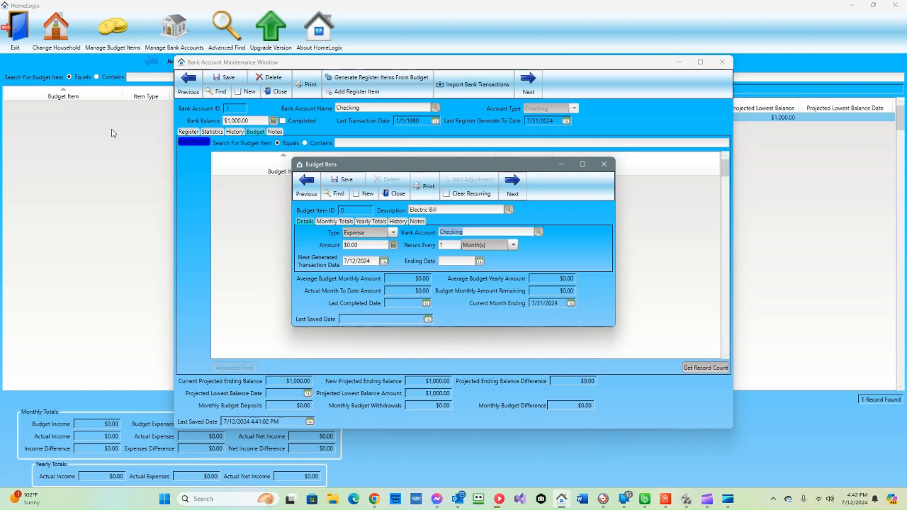
key(Tab)
text(1000)
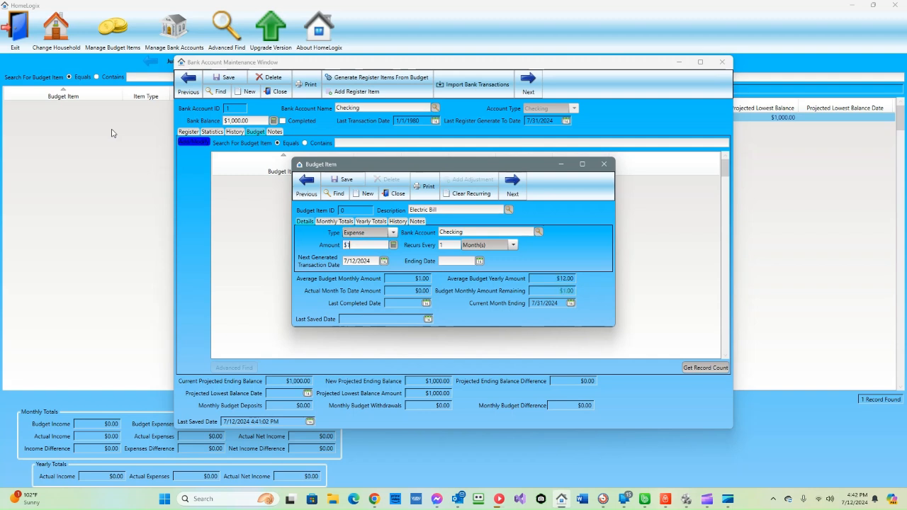
key(BackSpace)
key(Tab)
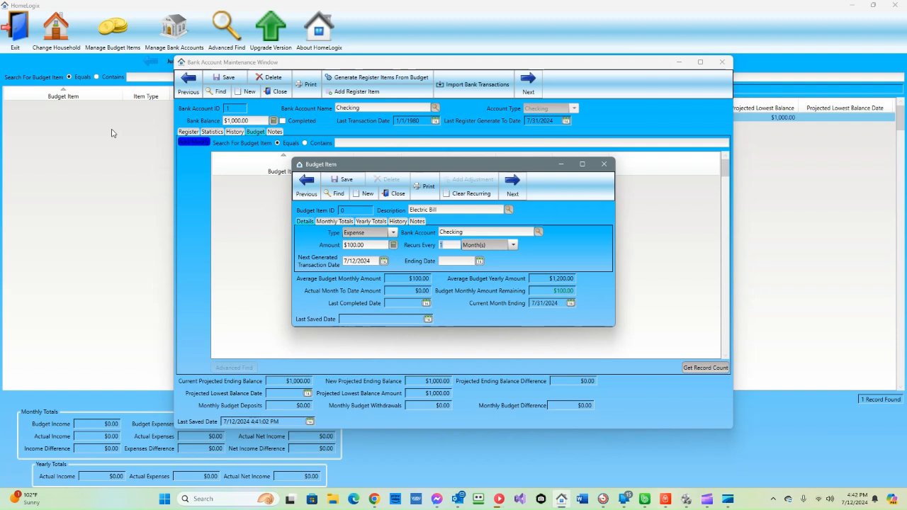
key(Tab)
key(Tab)
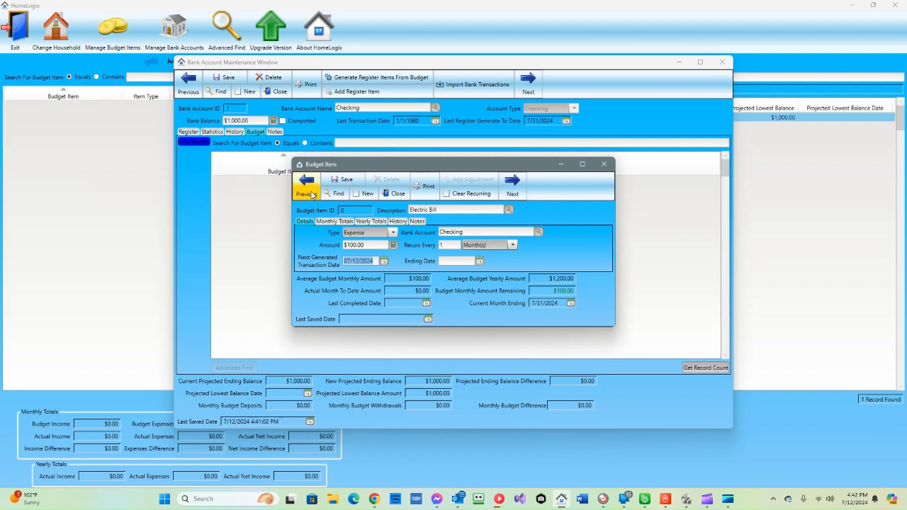
click(335, 181)
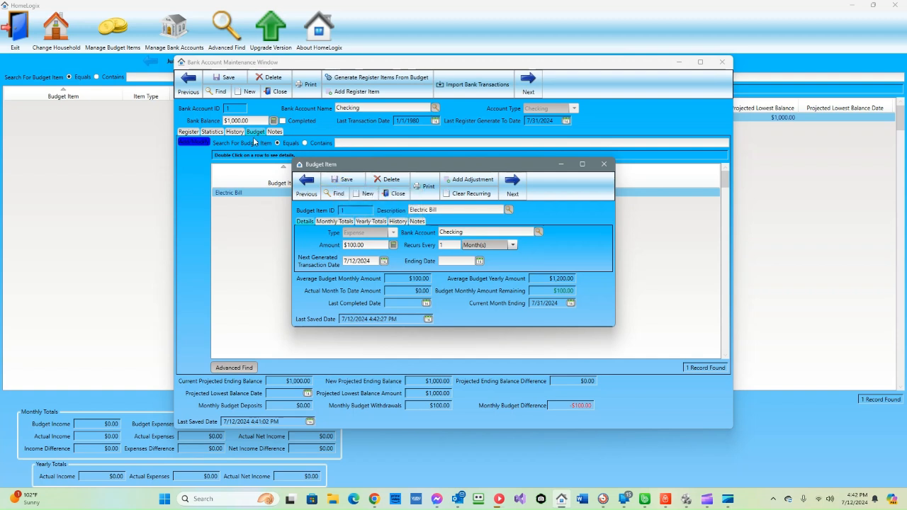
Start another budget item with the description Paycheck and set its type to Income
key(alt+n)
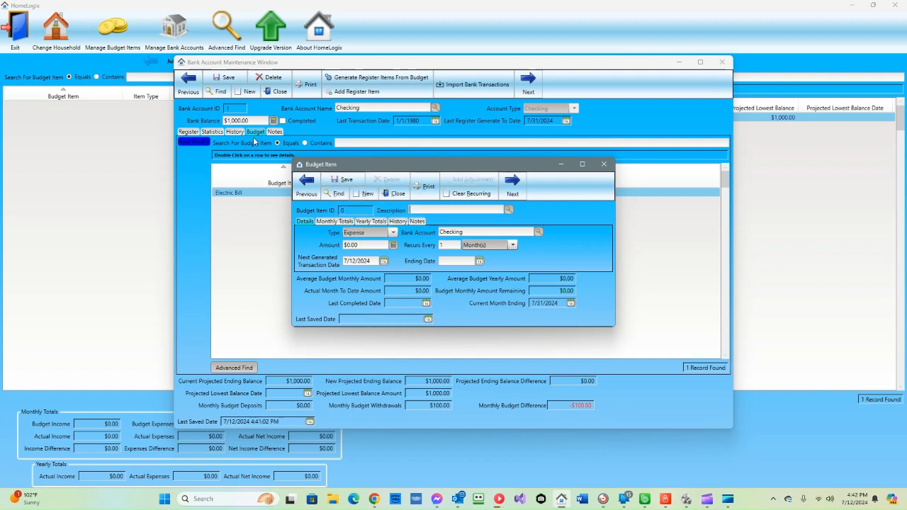
text(Paycheck)
key(Tab)
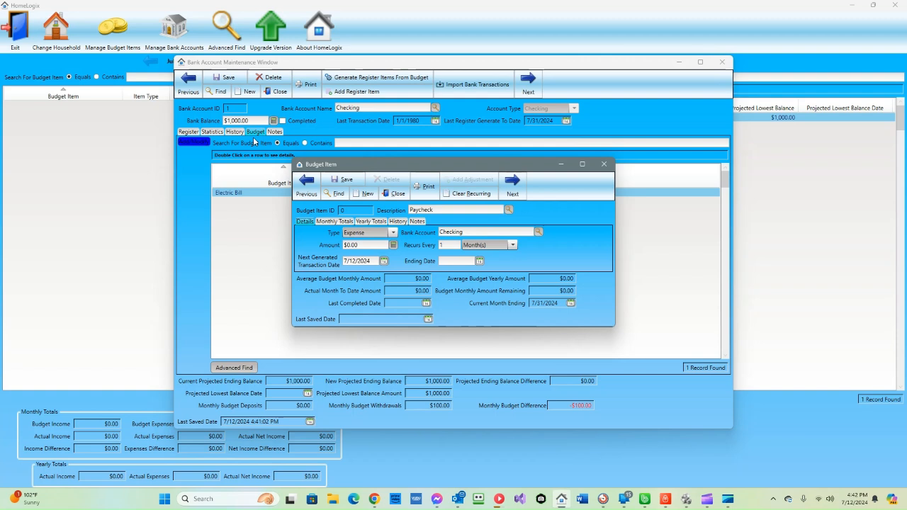
key(Tab)
key(Down)
key(Tab)
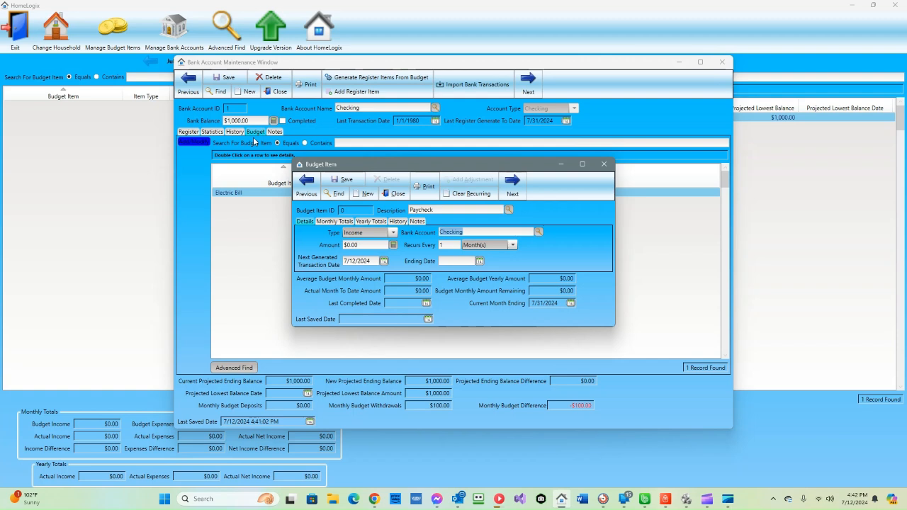
Set the Paycheck amount to $1,000, recurring every 2 weeks, and save the item
key(Tab)
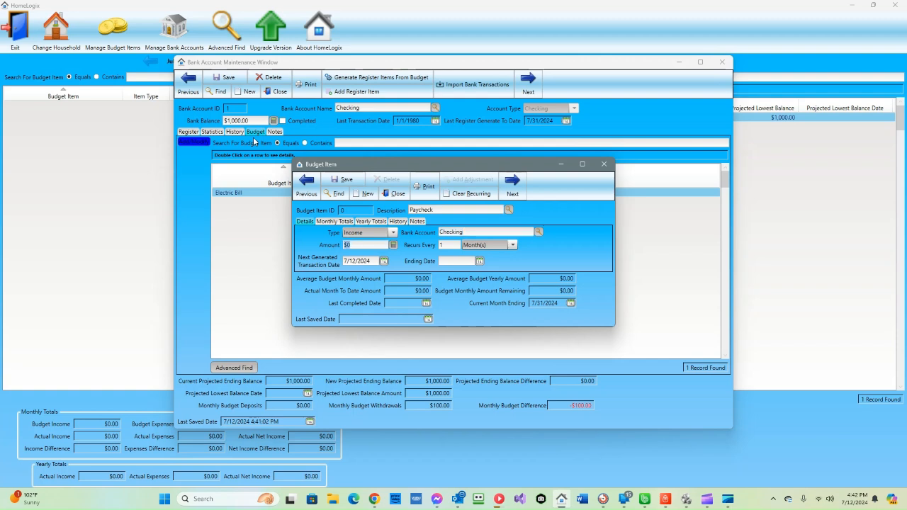
text(1000)
key(Tab)
text(2)
key(Tab)
key(Up)
key(Tab)
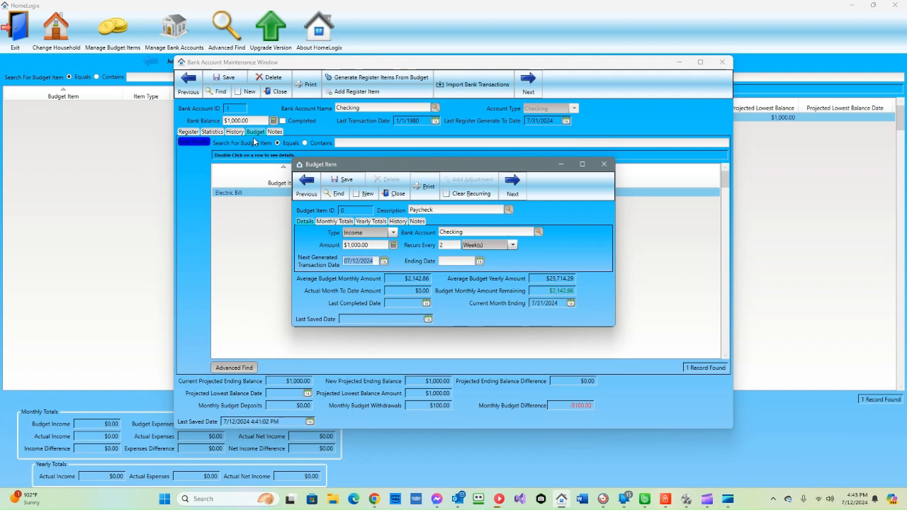
key(ctrl+s)
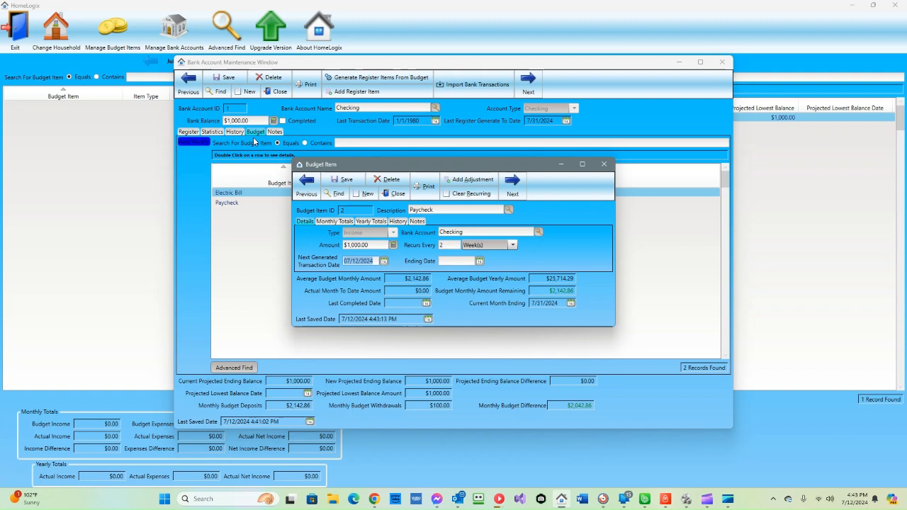
Start a new expense budget item with the description Mortgage and an amount of $1,000, recurring every 1 month
key(ctrl+n)
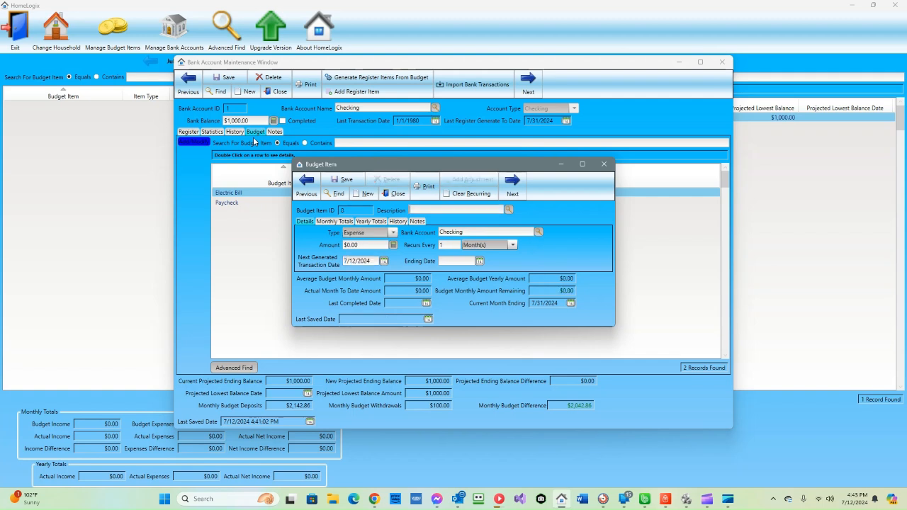
text(Mortgage)
key(Tab)
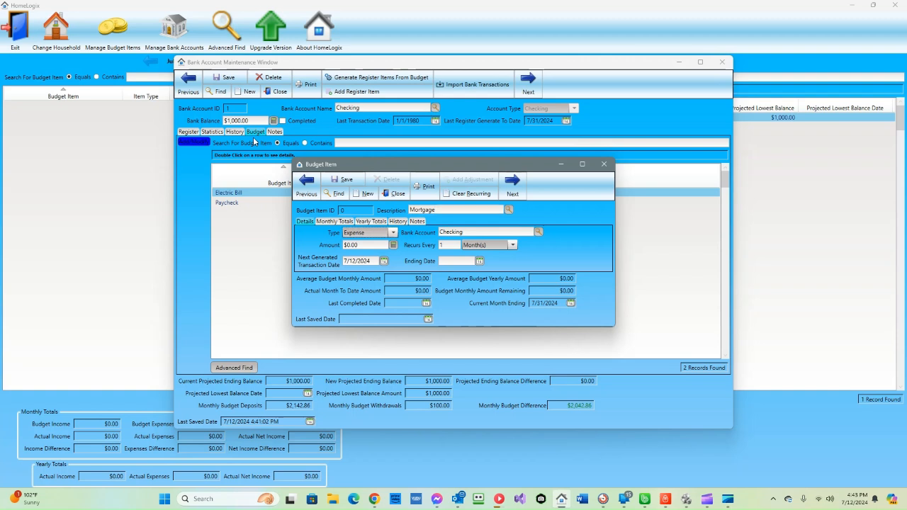
key(Tab)
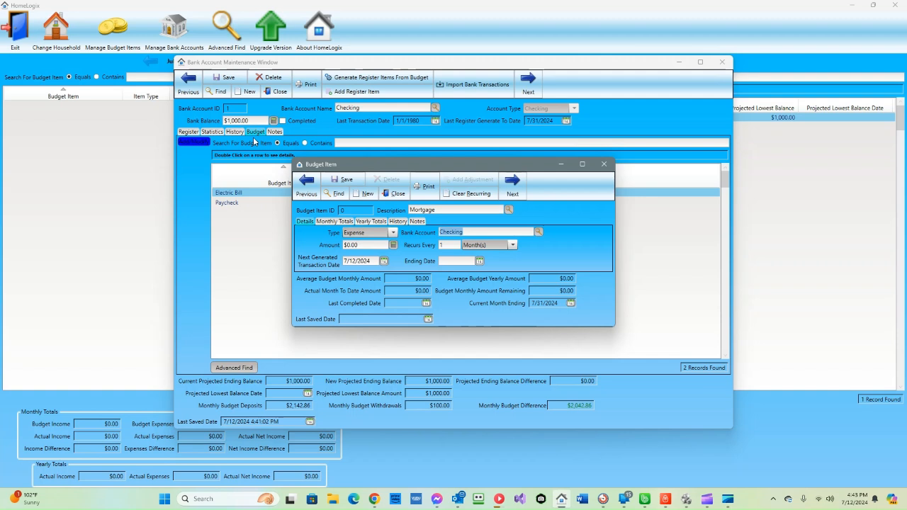
key(Tab)
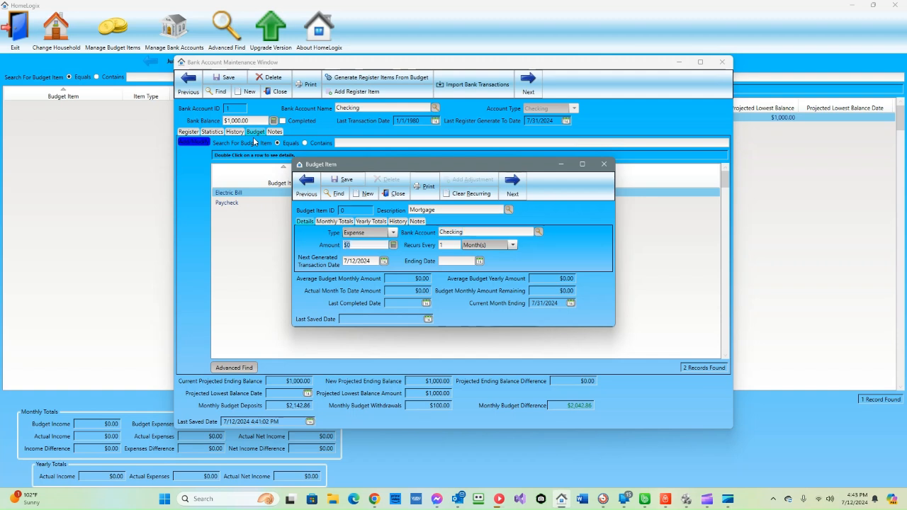
text(1000)
key(Tab)
key(Tab)
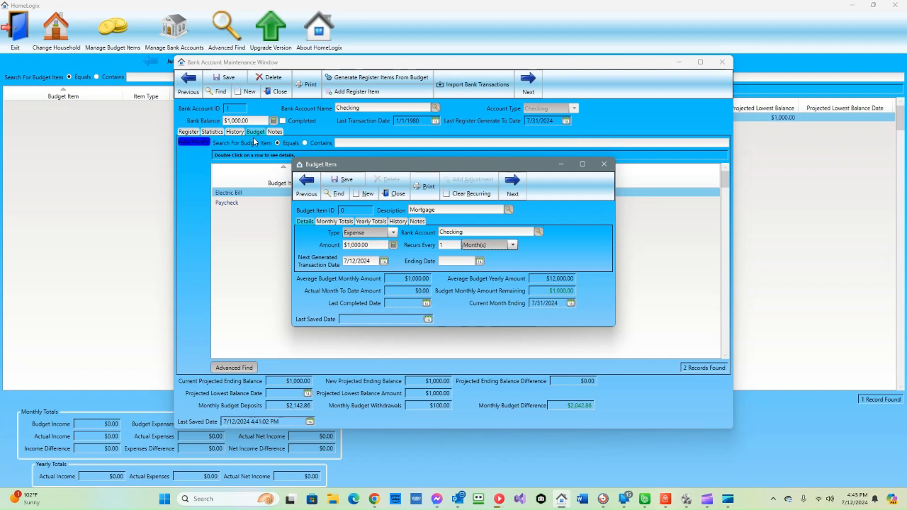
Set the Mortgage item's next generated transaction date to 08/03/2024, save the item and close its window
key(Tab)
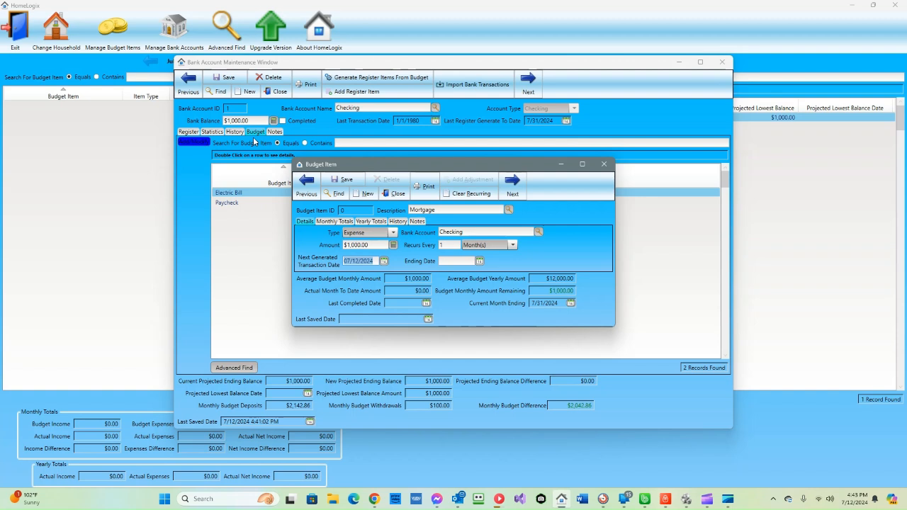
key(alt+Down)
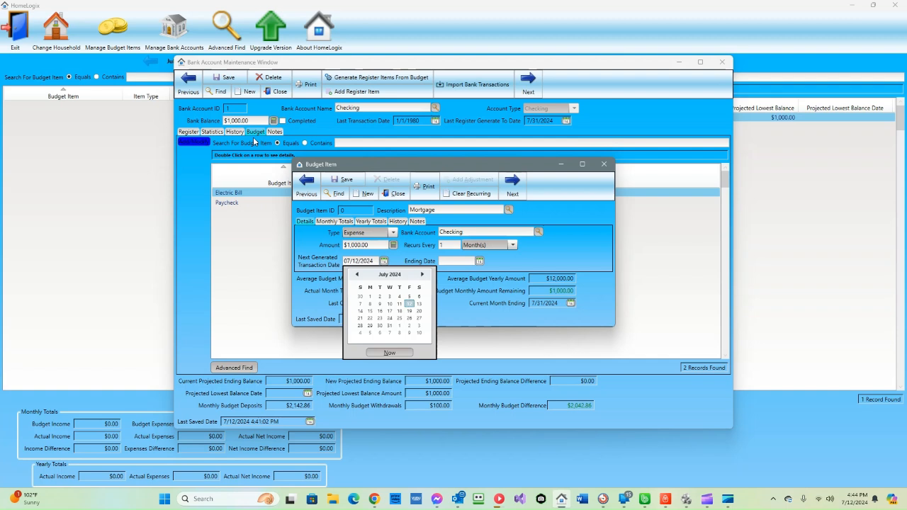
key(Down)
key(Down)
key(Down)
key(Right)
key(Return)
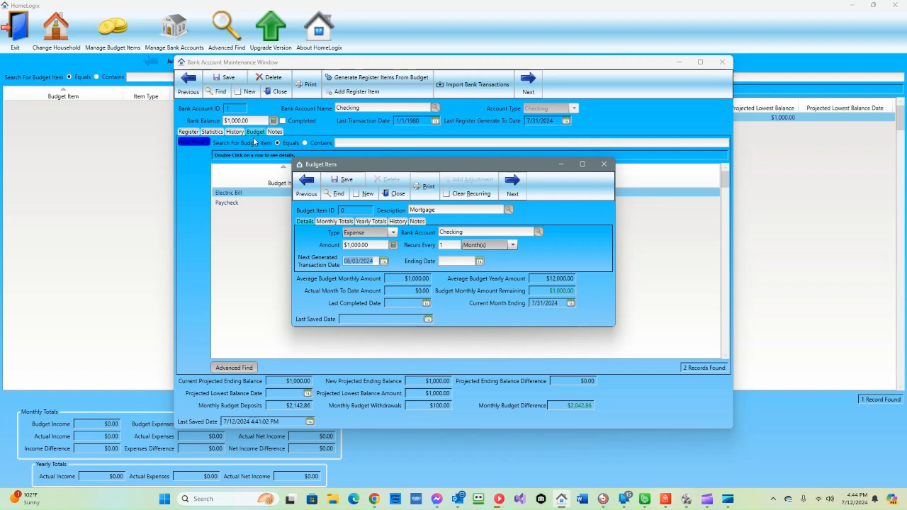
key(ctrl+s)
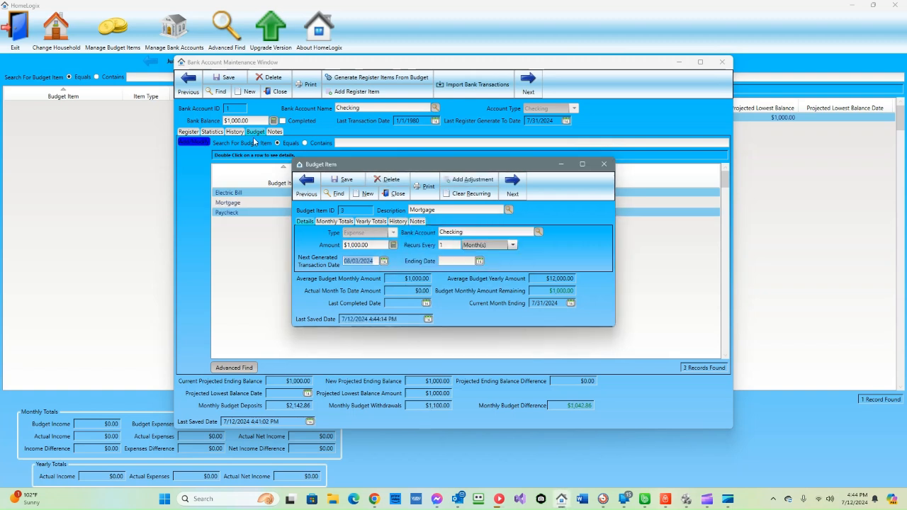
key(Escape)
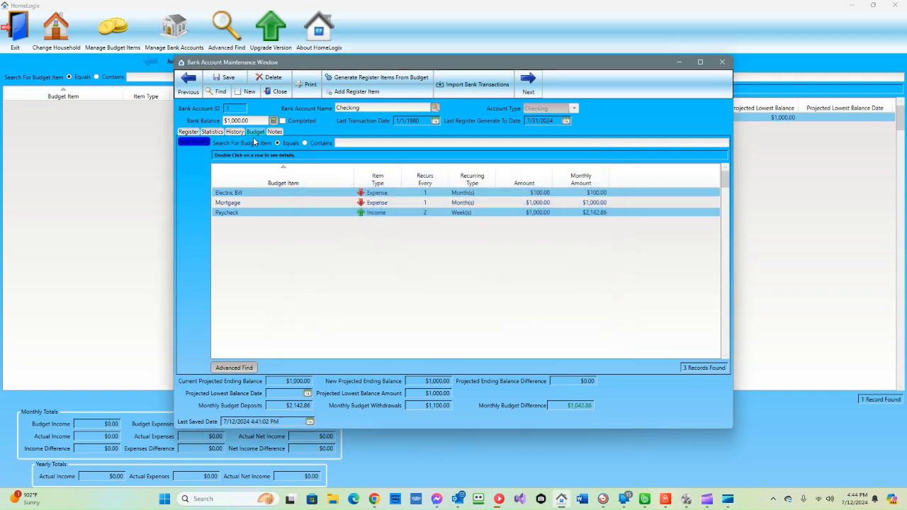
Generate the Checking account's register items from the budget up to 09/30/2024
click(198, 134)
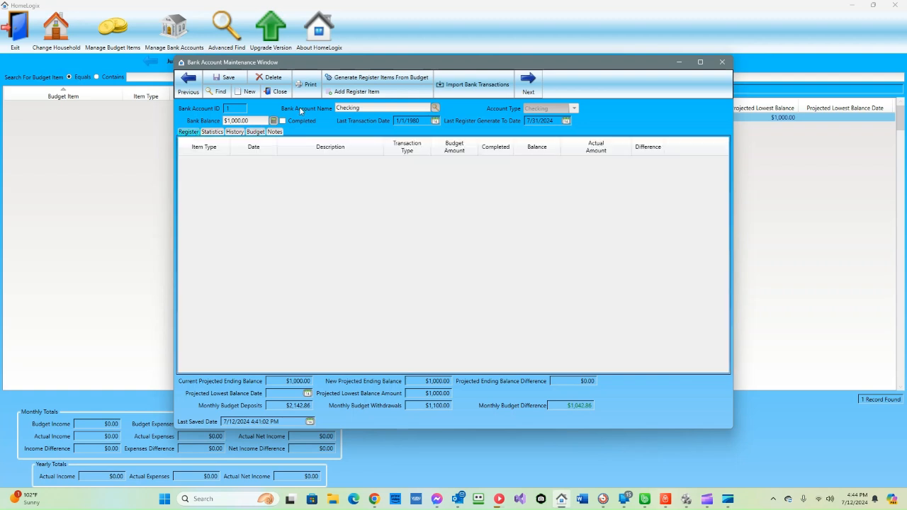
click(360, 83)
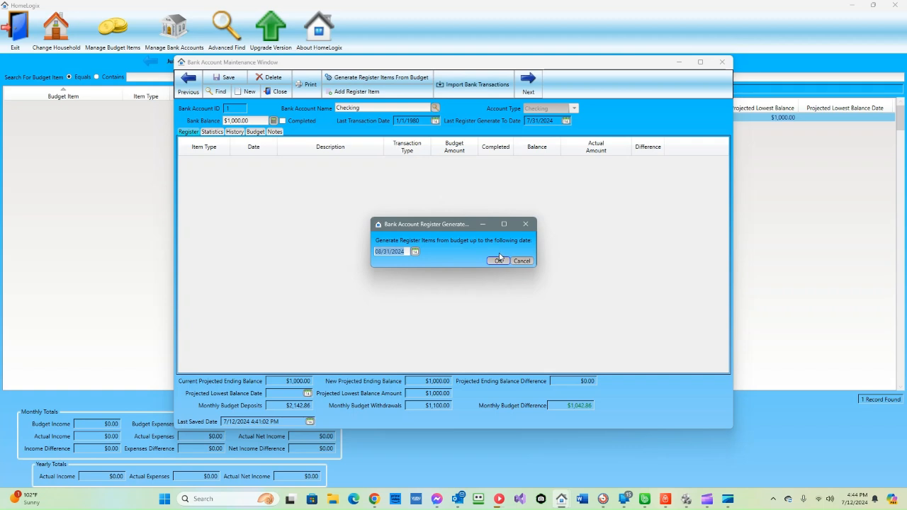
text(09/30/)
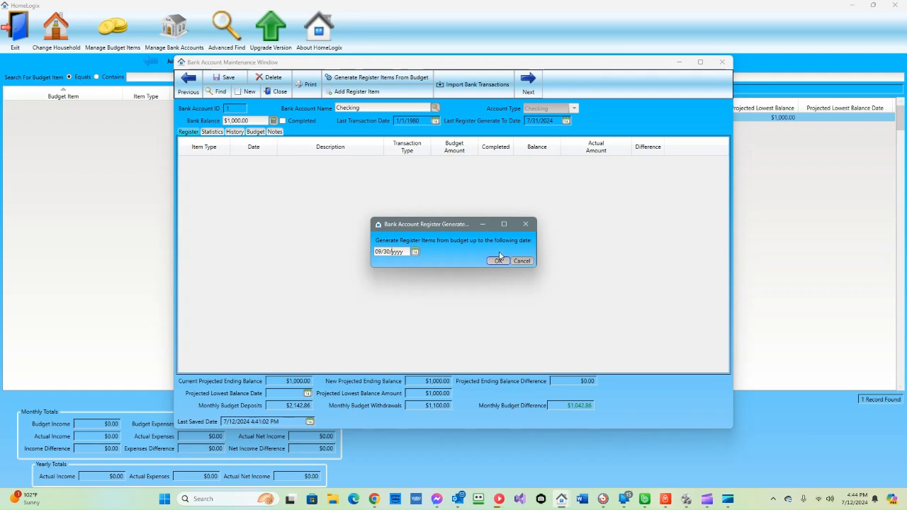
text(2024)
click(498, 261)
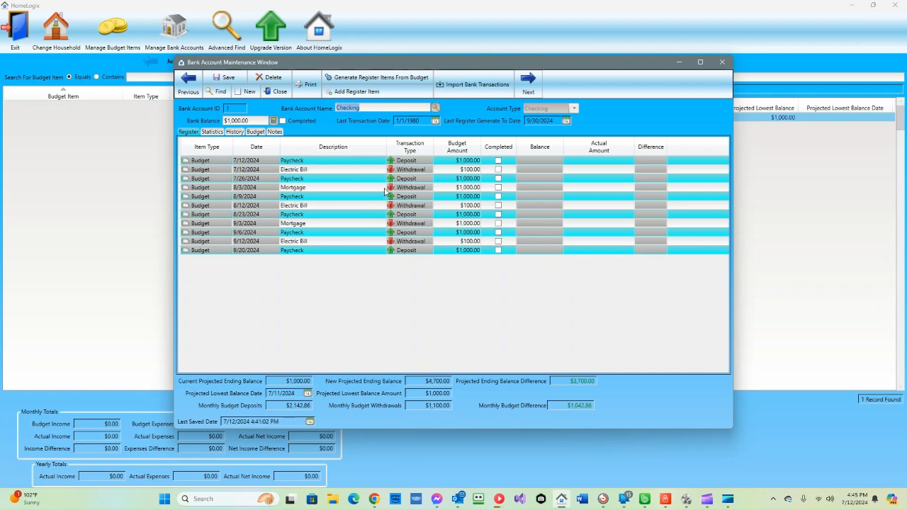
Start importing bank transactions with a 7/12/2024 withdrawal described as Idaho Power and assign it to the Electric Bill budget item
click(469, 86)
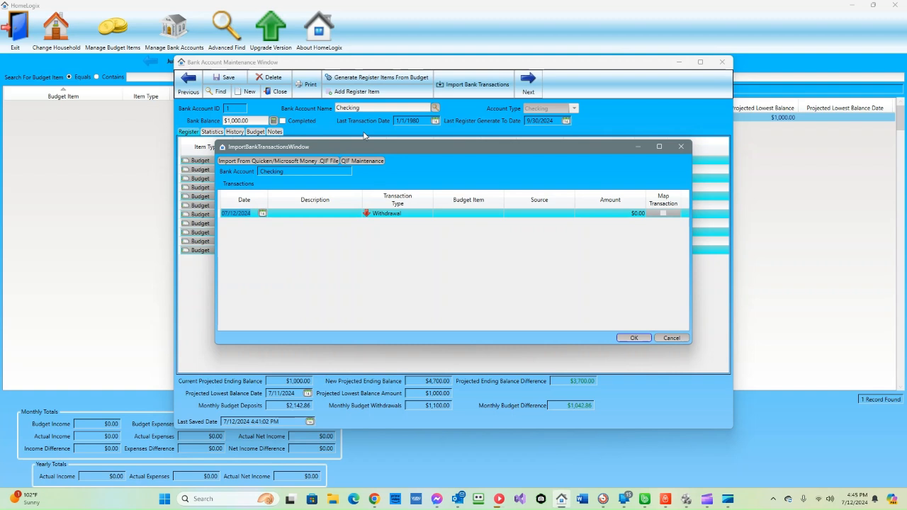
key(Tab)
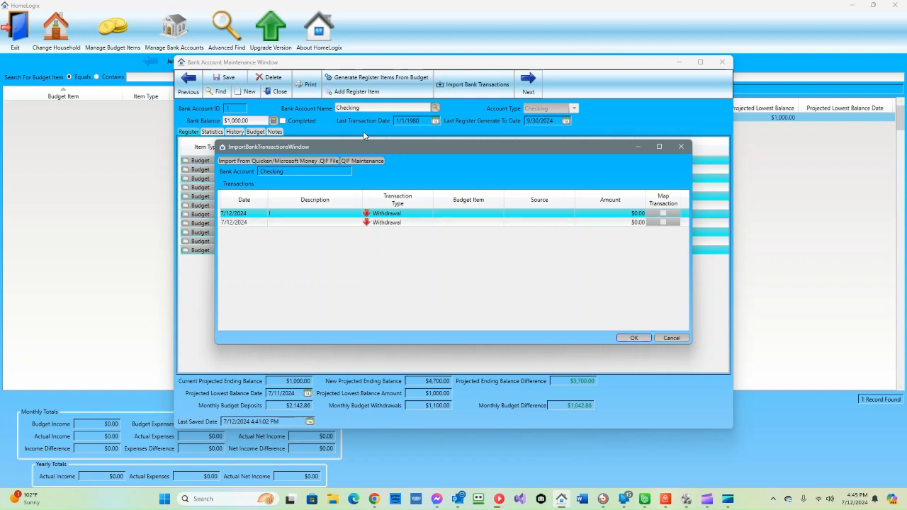
text(Idaho Power)
key(Tab)
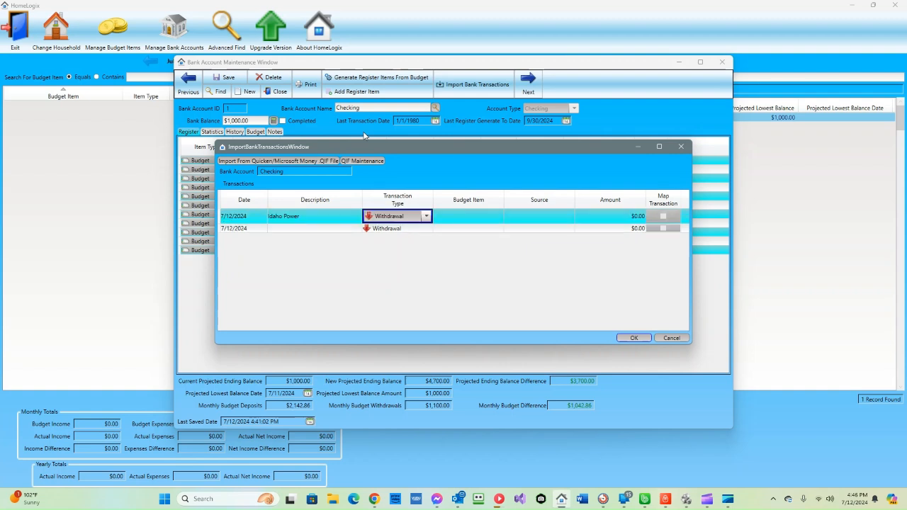
key(Tab)
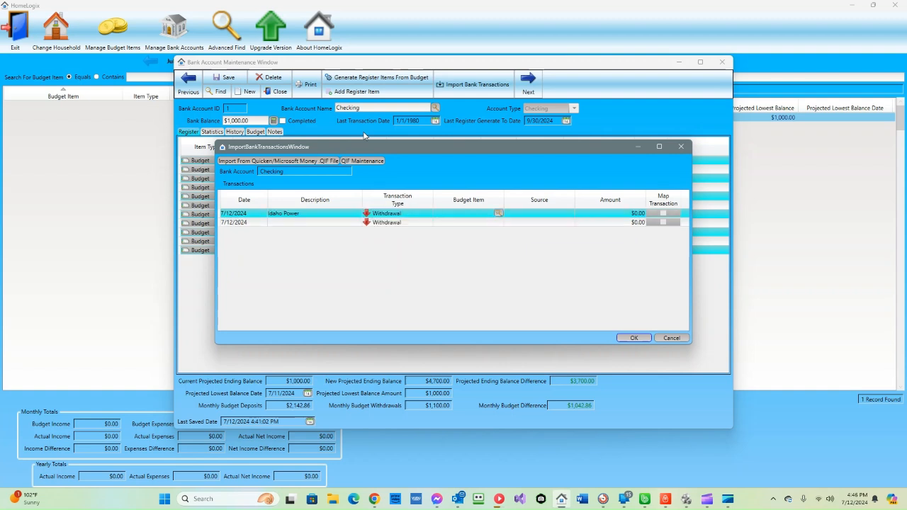
key(F4)
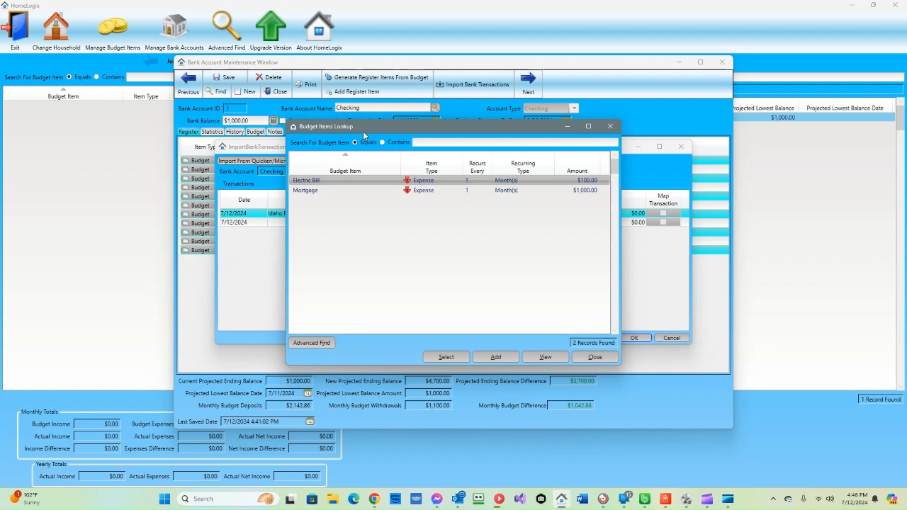
key(Return)
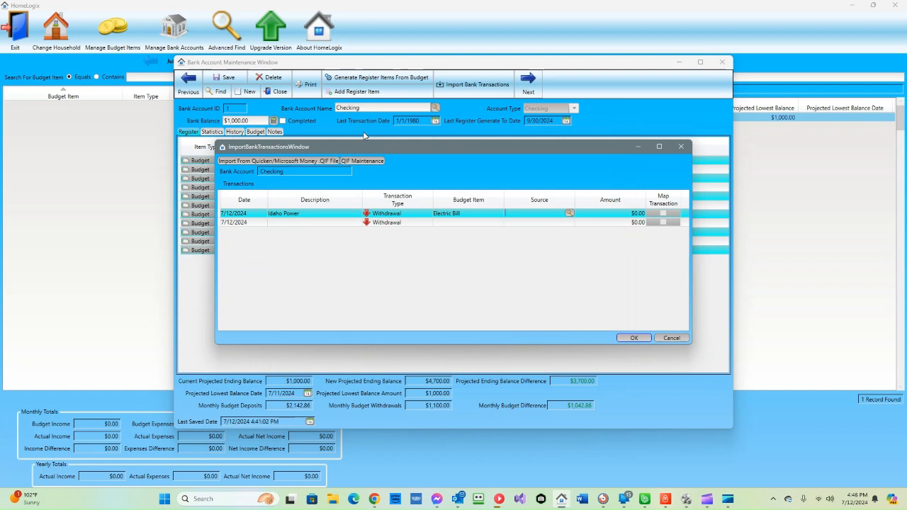
Set the Idaho Power transaction's amount to $100 and post the imported transactions to the register
key(Tab)
text(100)
key(Return)
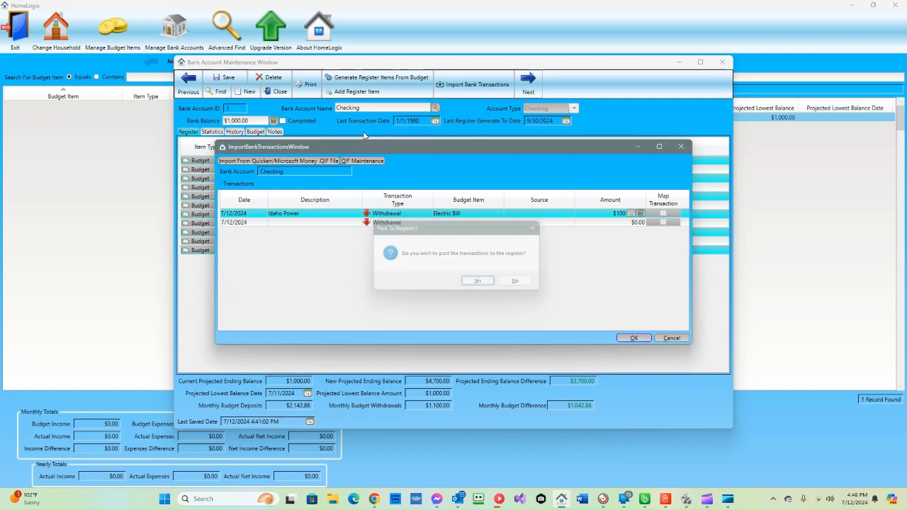
key(Return)
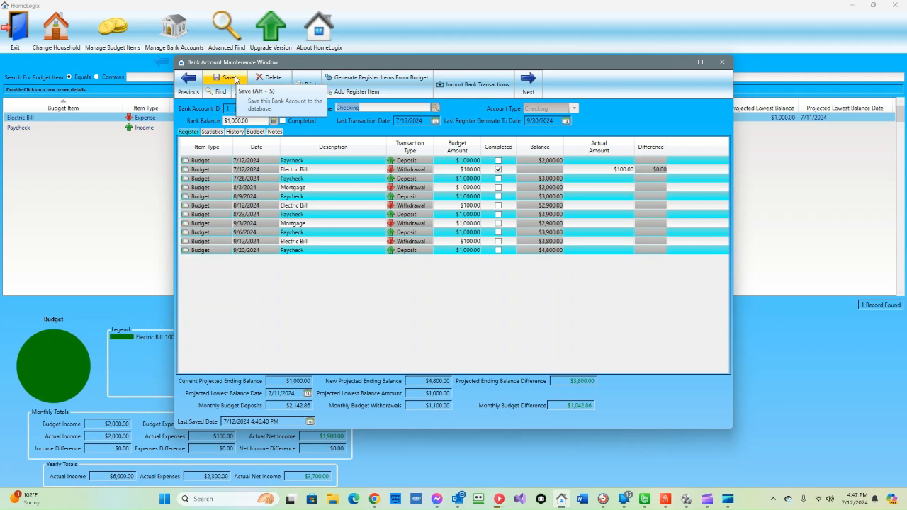
Save the Checking account, posting its completed rows to History, and review the account's statistics and history
click(236, 78)
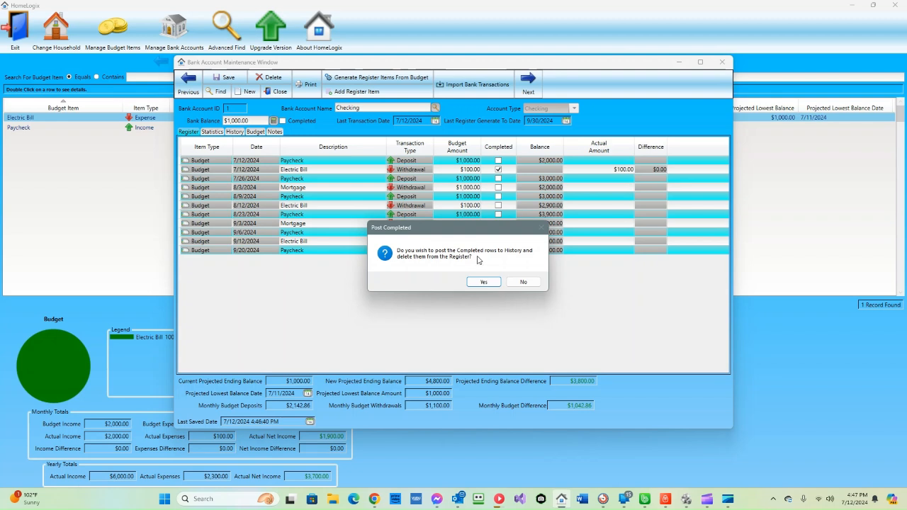
click(484, 284)
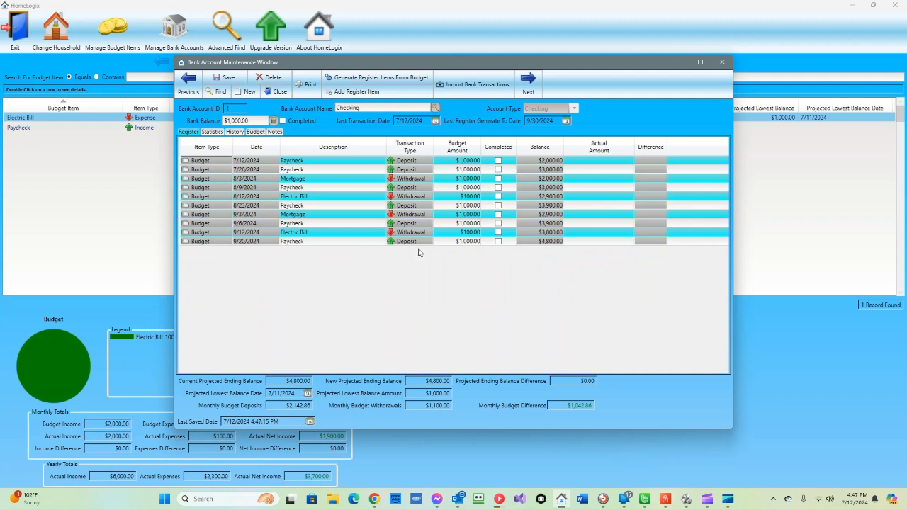
click(215, 134)
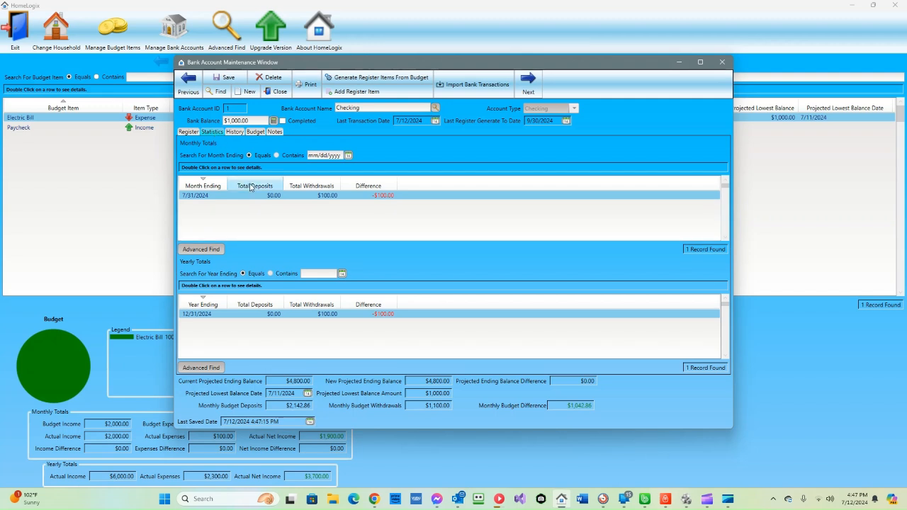
click(235, 133)
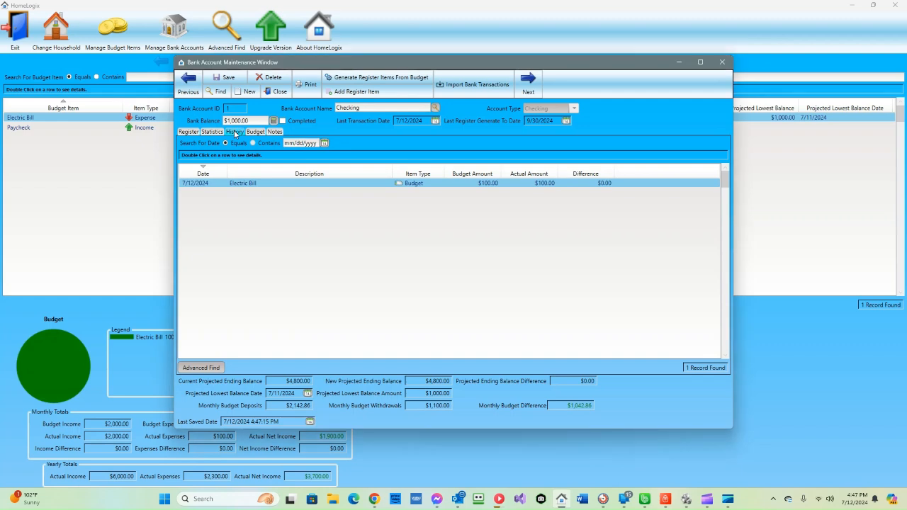
click(188, 132)
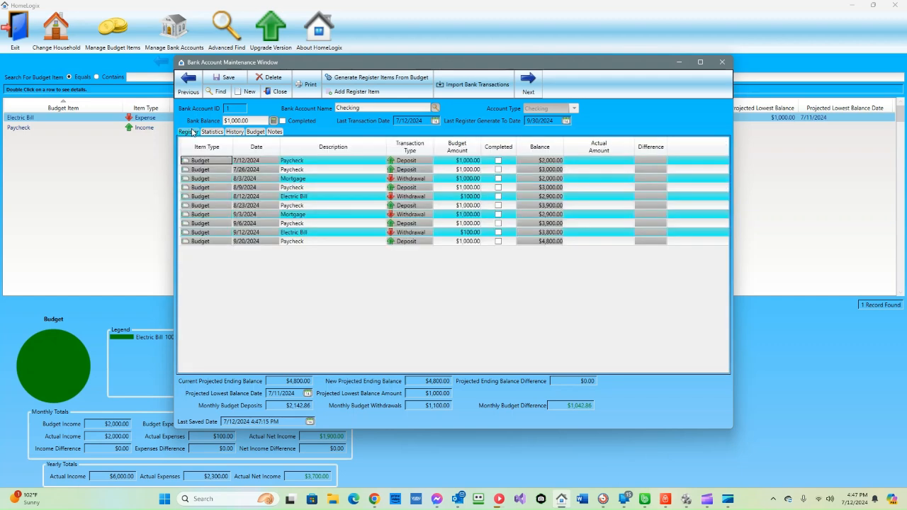
Add an expense register item dated 7/12/2024 and start a new budget item for it from the budget items lookup
click(355, 93)
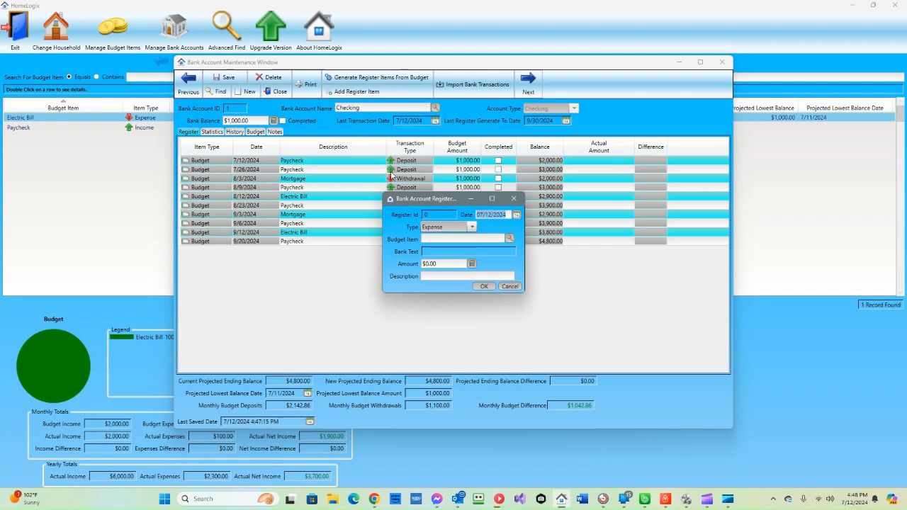
key(Tab)
key(Tab)
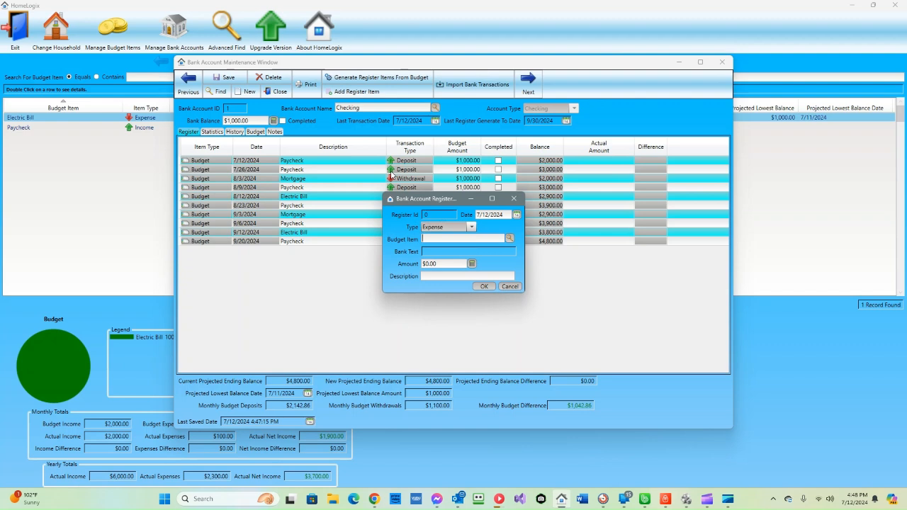
key(F5)
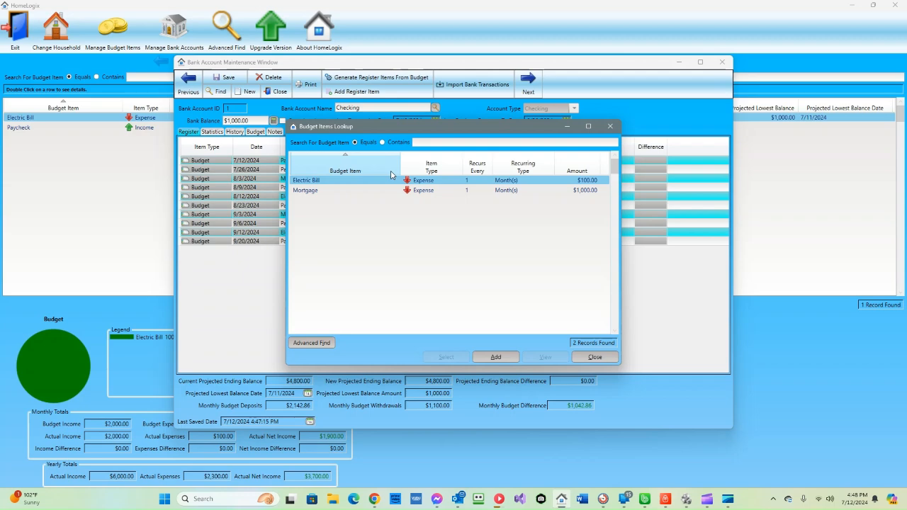
click(496, 357)
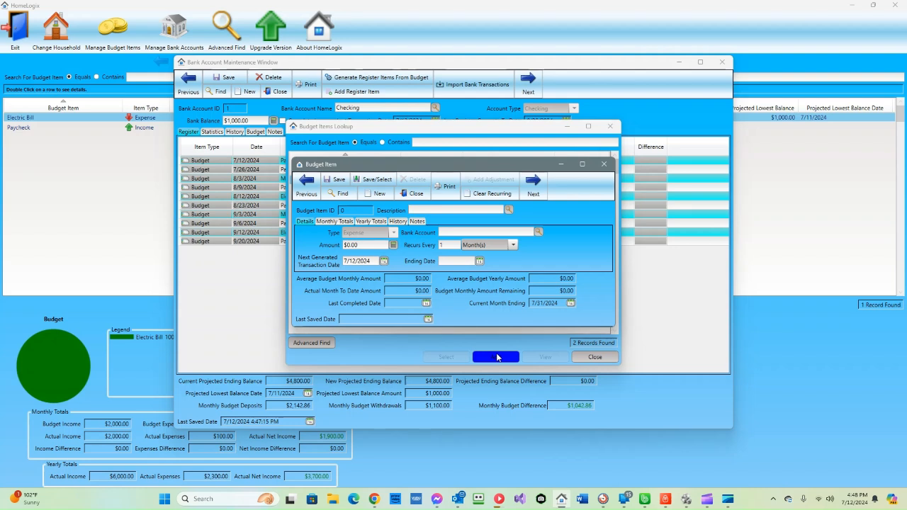
Describe the new budget item as Entertainmet and assign it to the Checking bank account
text(En)
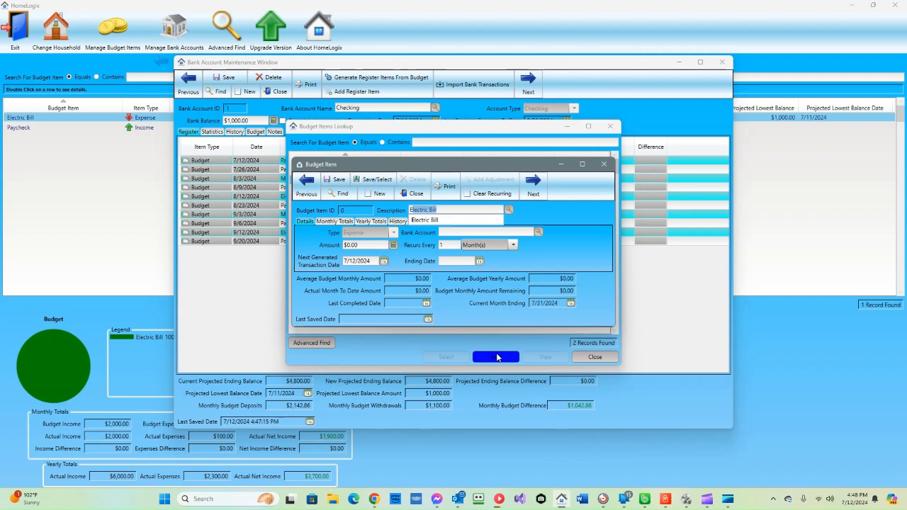
text(te)
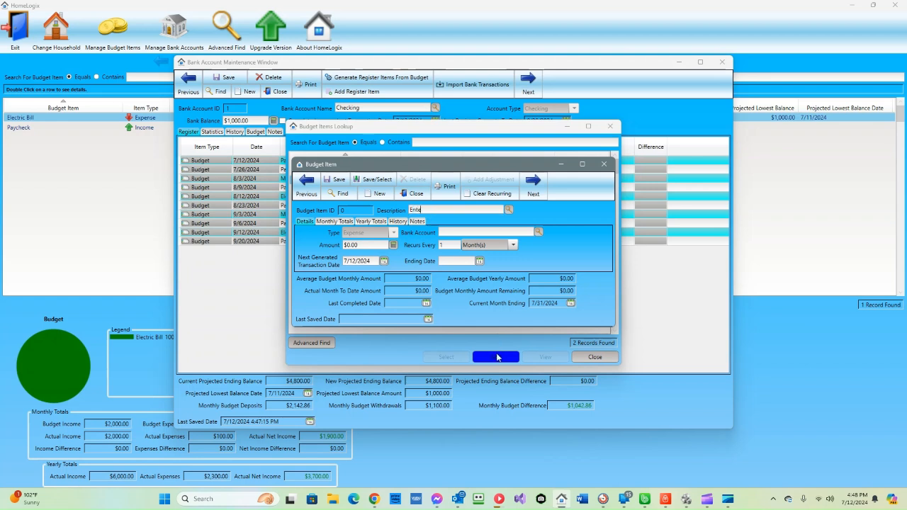
text(rta)
text(inm)
text(ent)
key(BackSpace)
key(BackSpace)
key(Tab)
key(Tab)
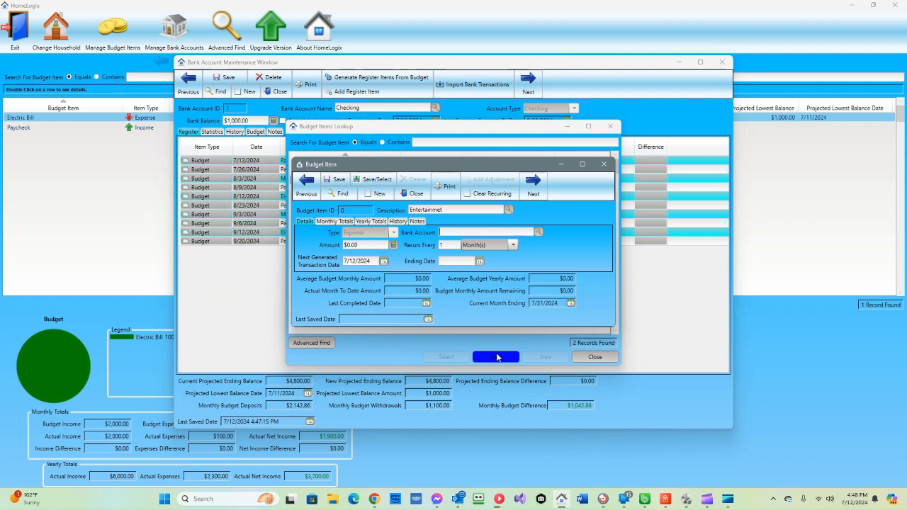
text(m)
key(BackSpace)
text(Checking)
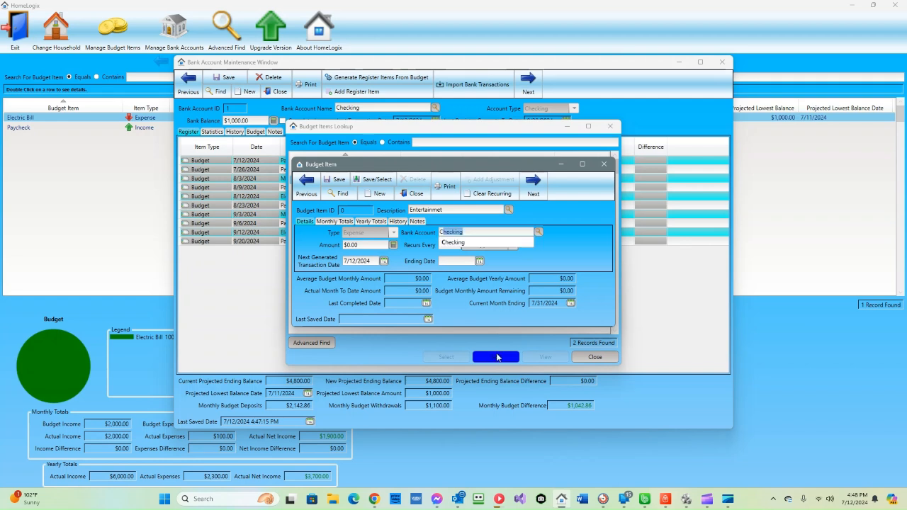
key(Tab)
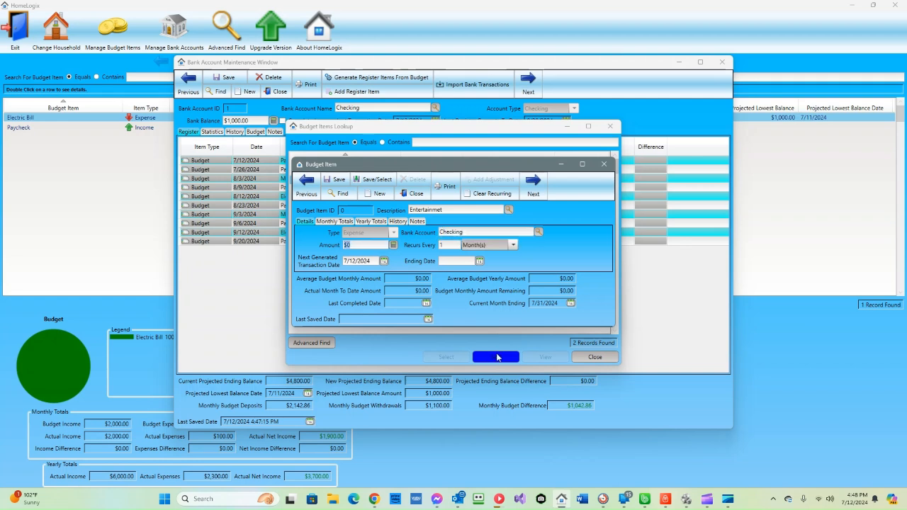
text(200)
key(BackSpace)
key(BackSpace)
key(BackSpace)
Clear the Entertainmet item's recurring settings, then save it and select it for the register item
click(483, 195)
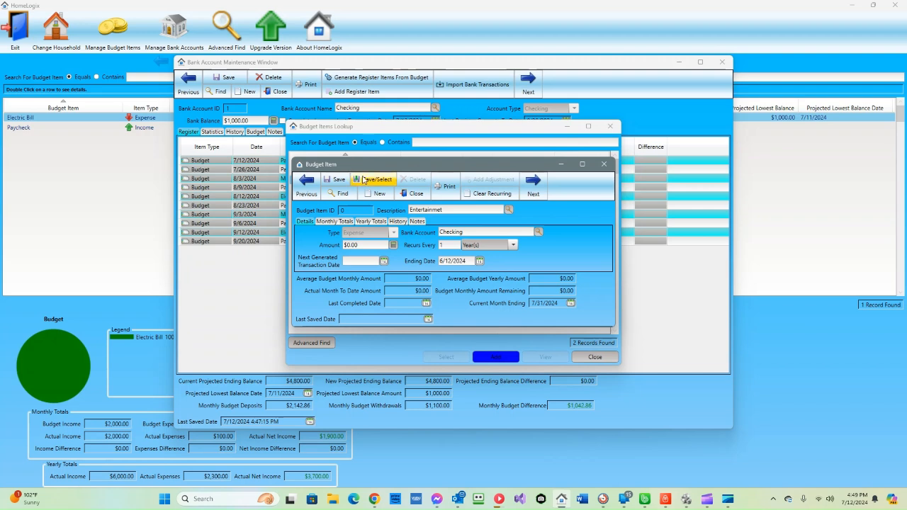
click(363, 180)
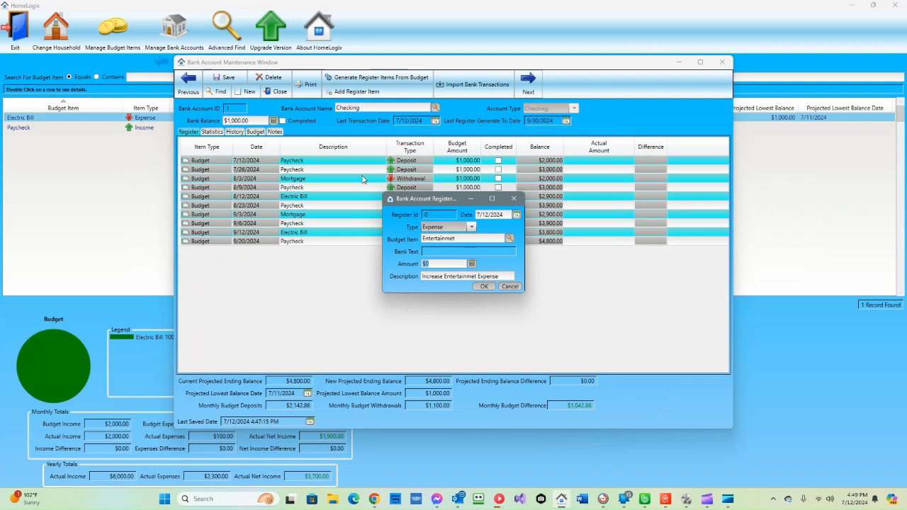
Set the Entertainmet register item's amount to $200, add it to the register and save the Checking account
text(200)
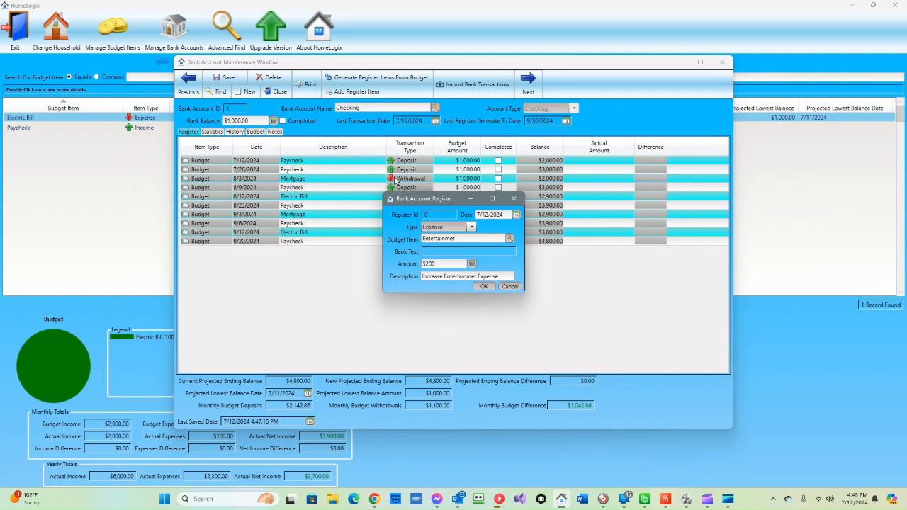
click(481, 287)
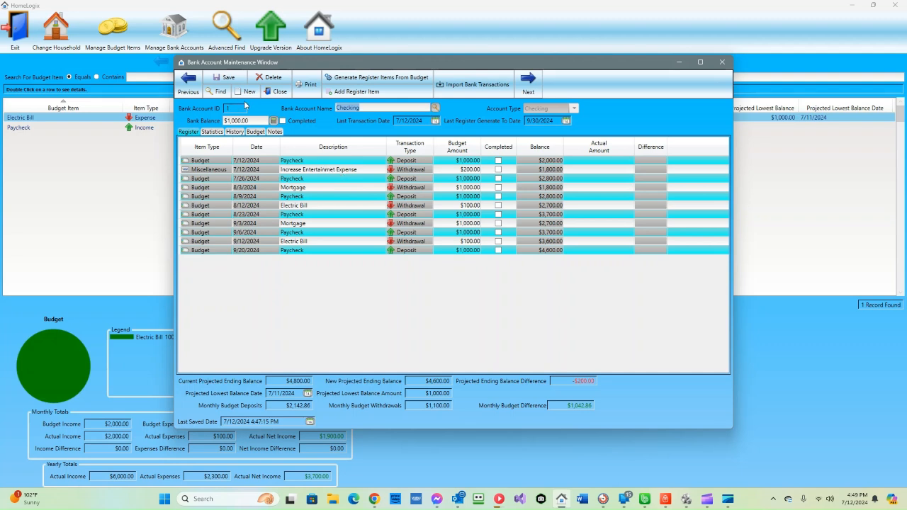
click(226, 80)
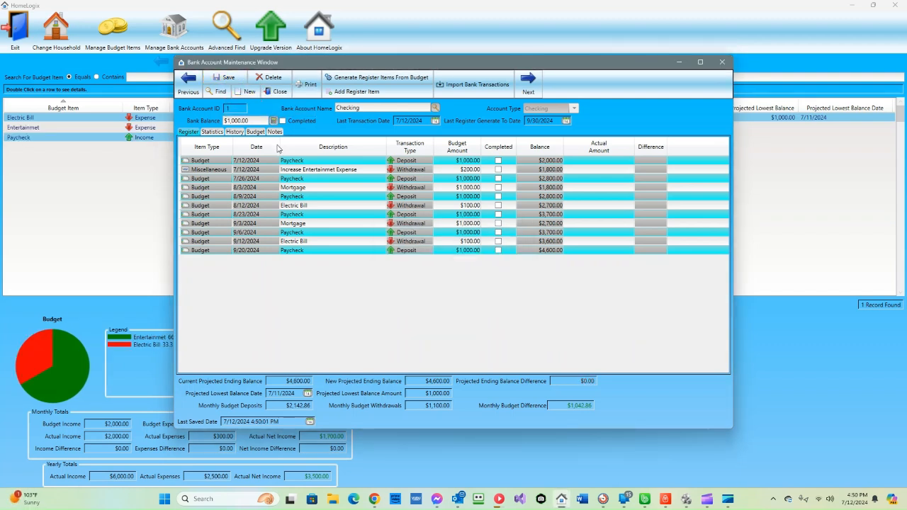
Close the account window, reopen the Checking account to review its register and monthly budget totals, and close it again
key(Escape)
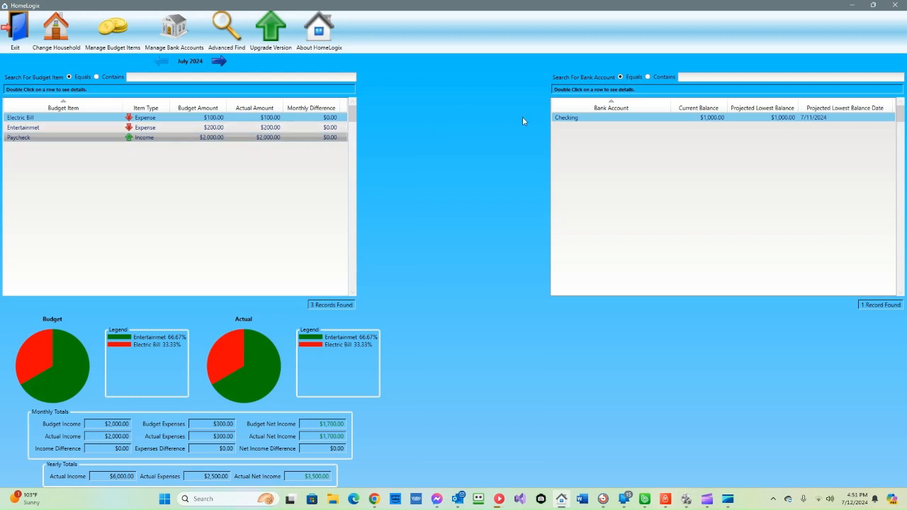
double_click(574, 117)
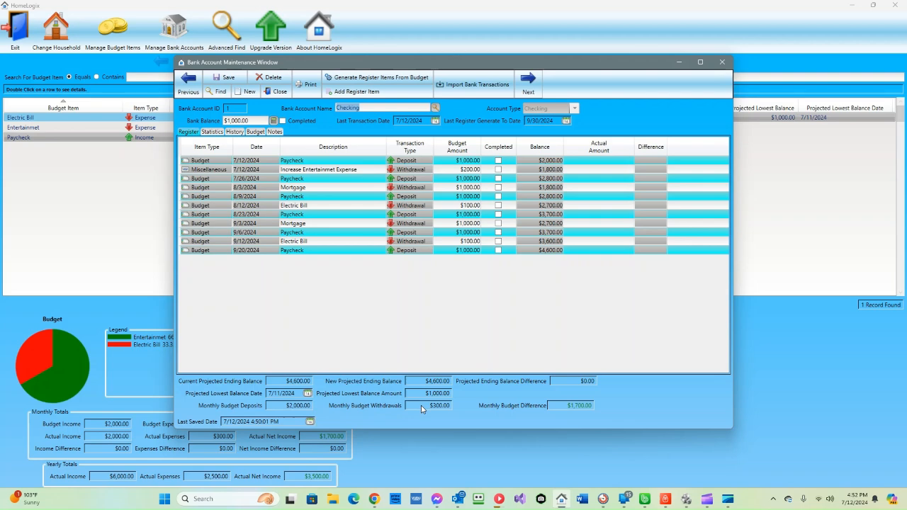
key(Escape)
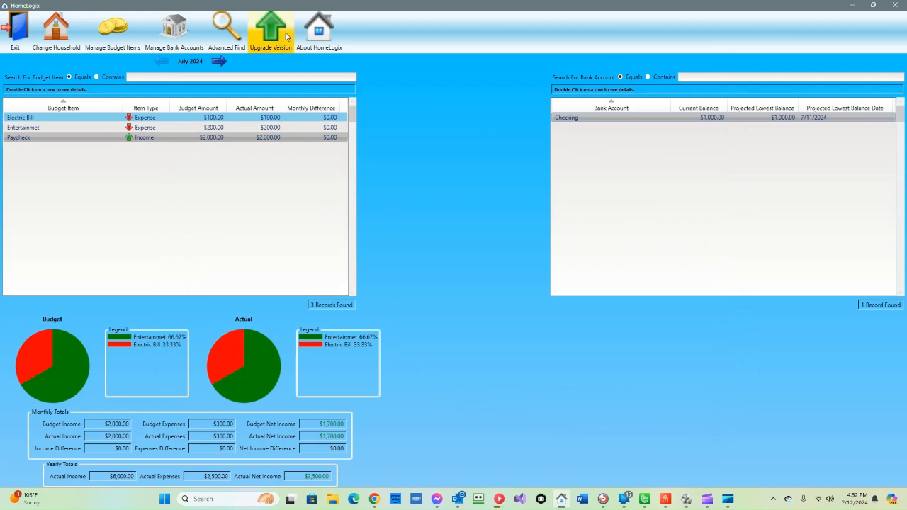
Start an Advanced Find on the History table and import its default lookup columns
click(240, 36)
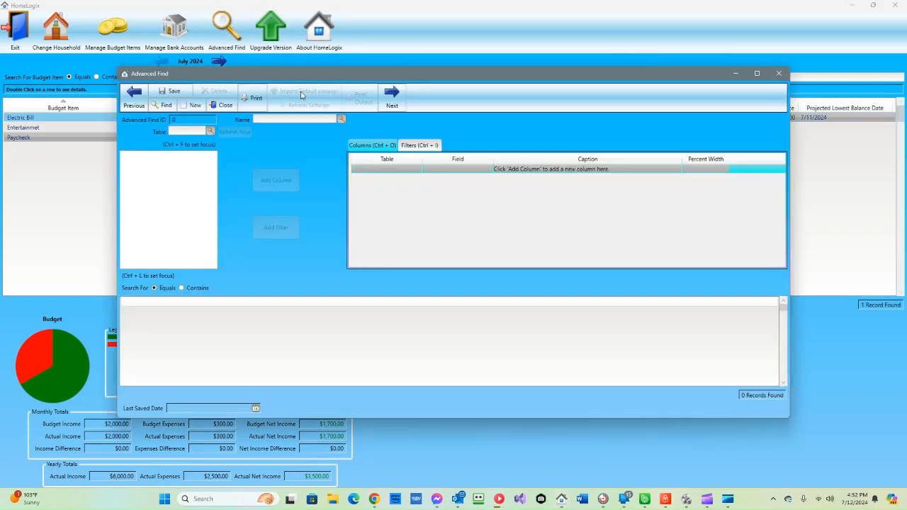
click(209, 131)
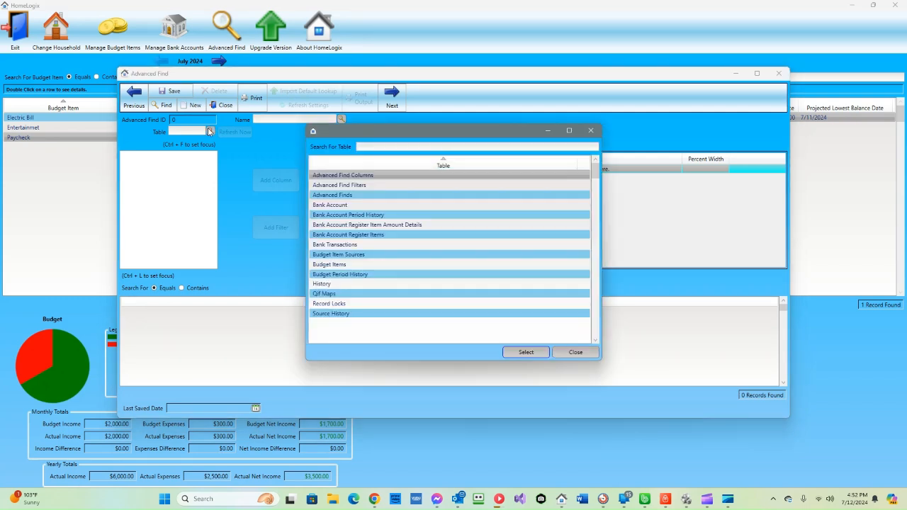
double_click(357, 284)
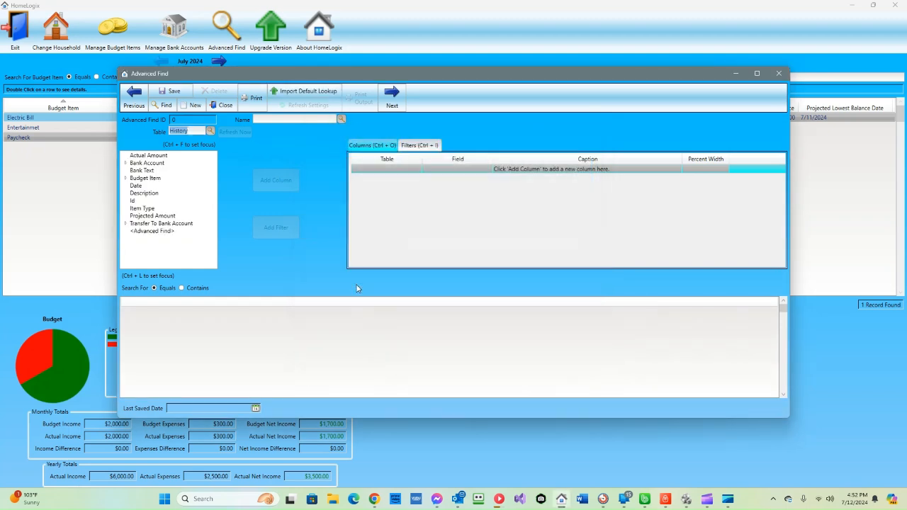
click(294, 93)
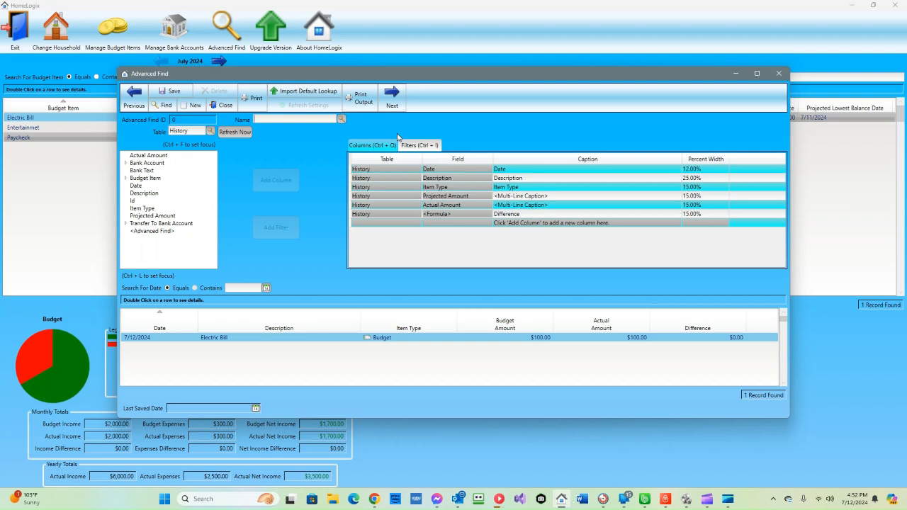
Add a filter requiring the History table's Budget Item to equal Electric Bill, and close the Advanced Find window
click(416, 146)
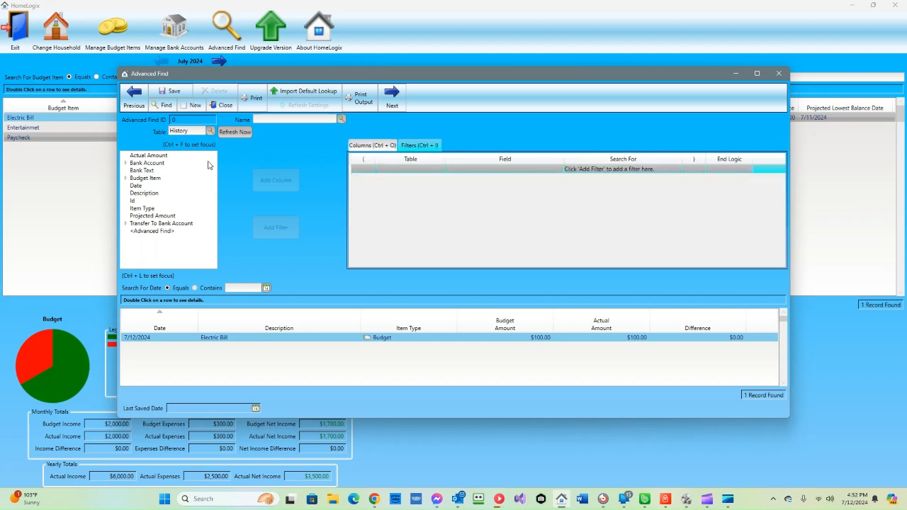
click(145, 179)
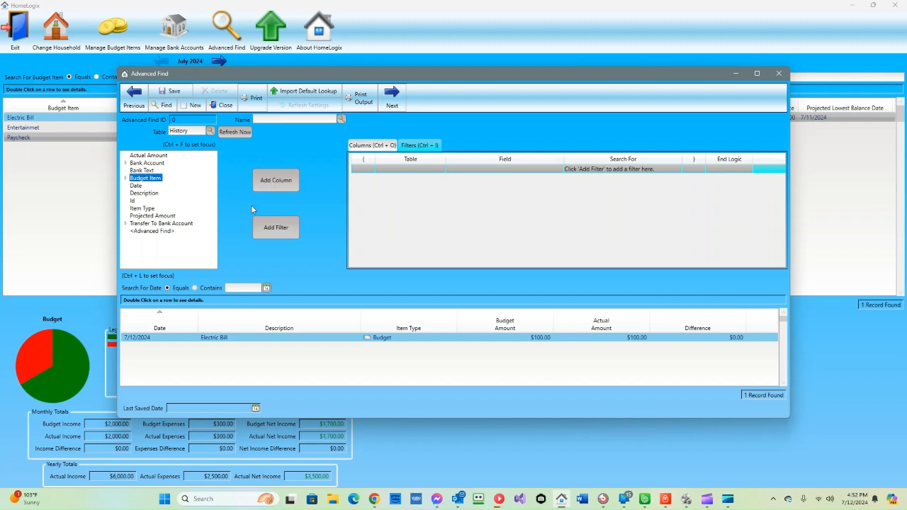
click(268, 228)
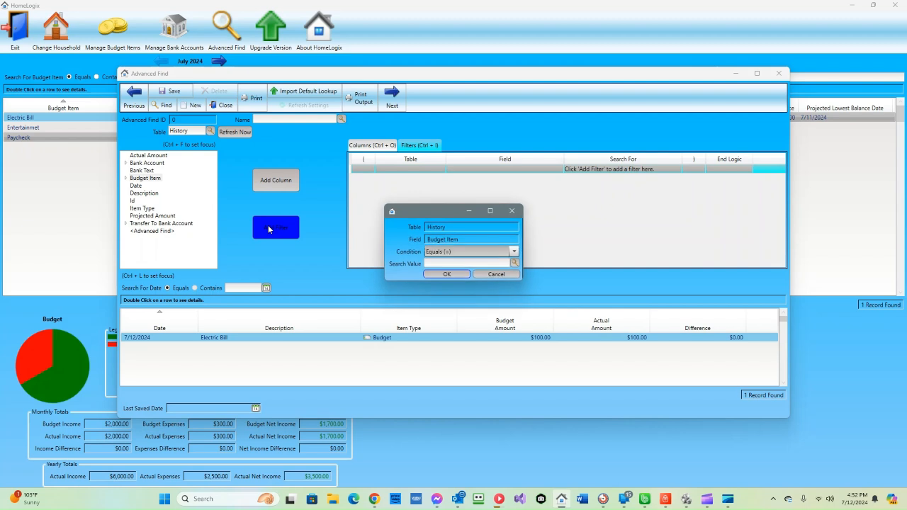
key(Tab)
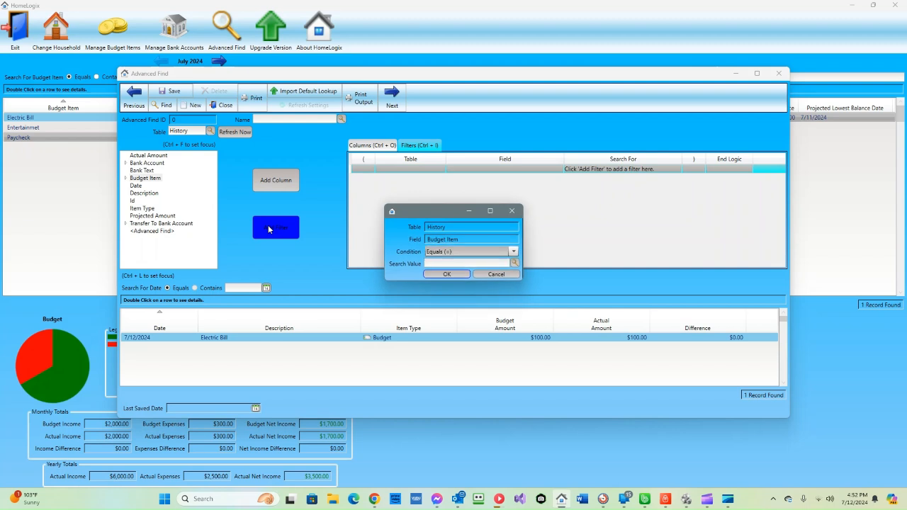
text(Electric Bill)
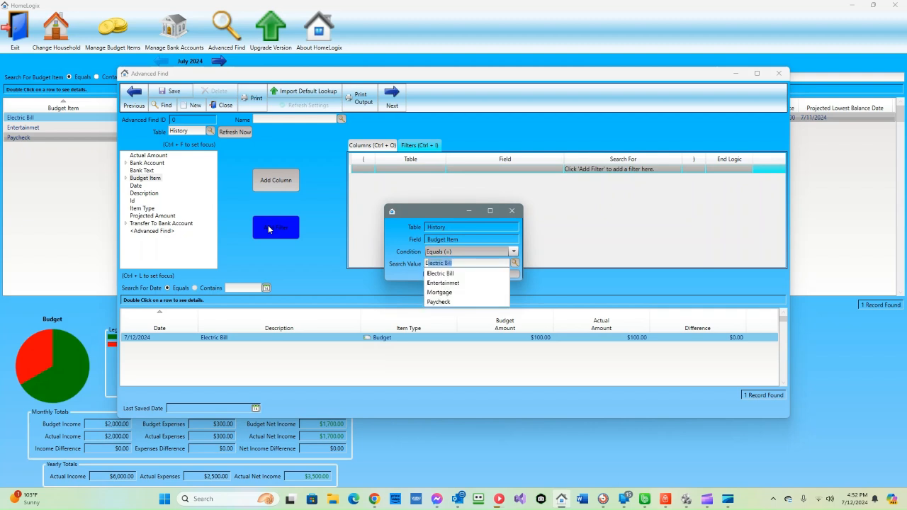
key(Tab)
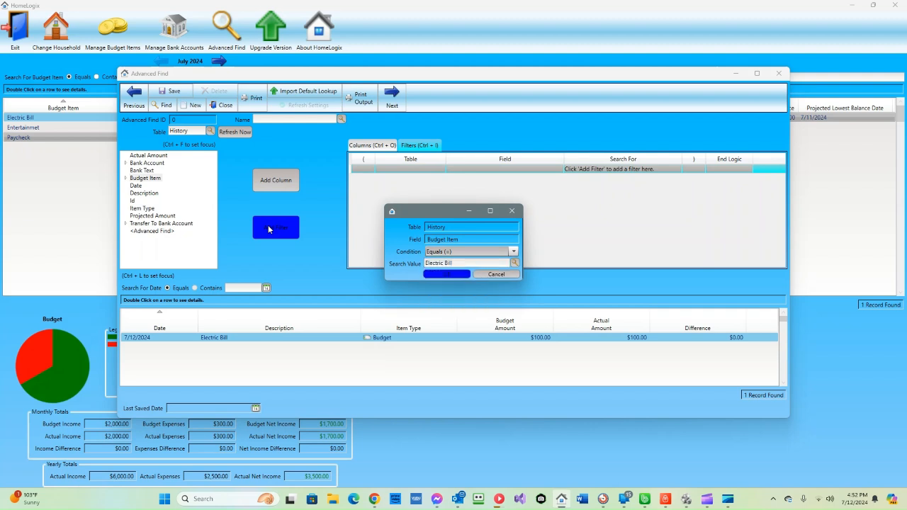
key(Return)
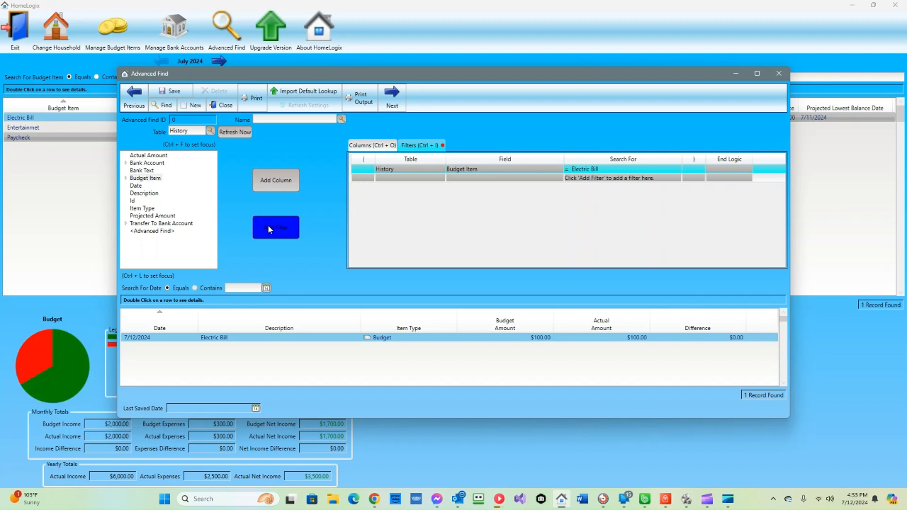
key(Escape)
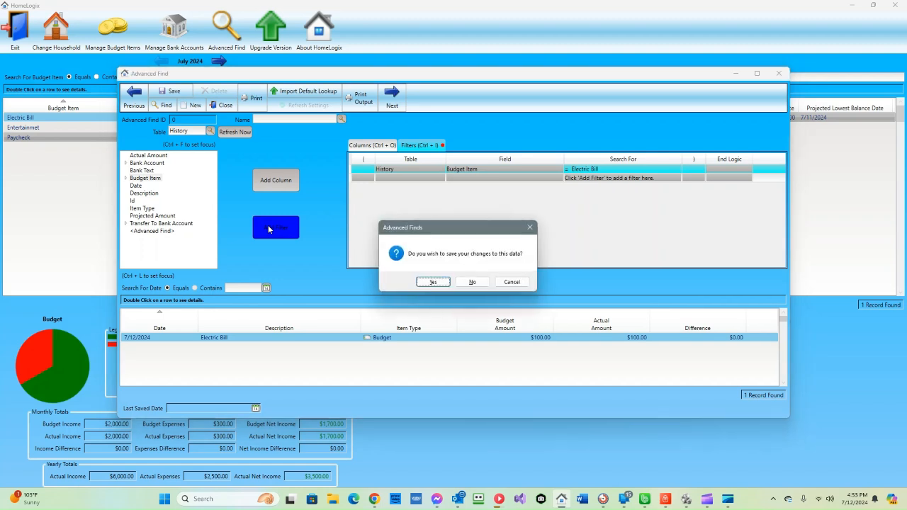
key(Return)
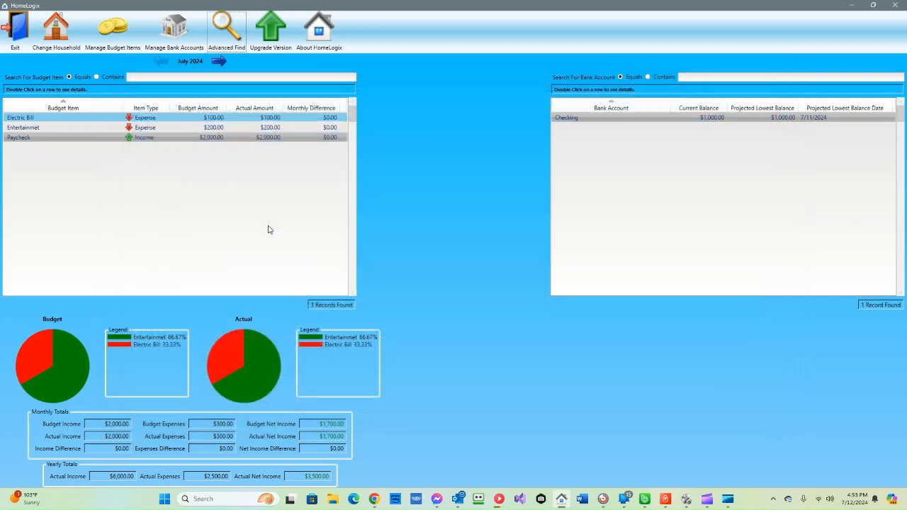